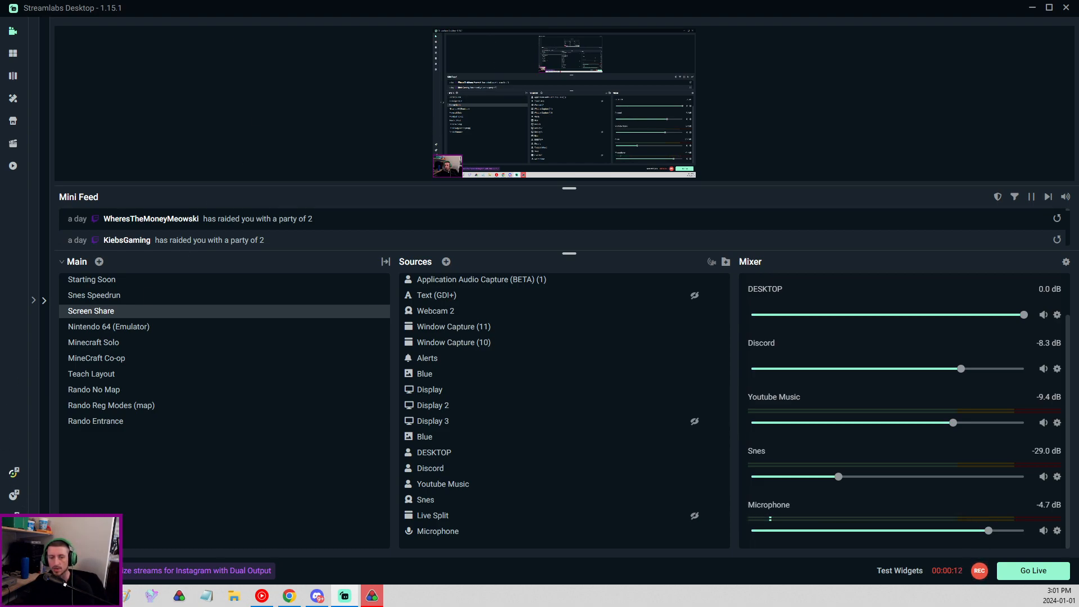
# - Open the Output settings and compare the audio tracks assigned to streaming and recording
pyautogui.click(14, 539)
pyautogui.moveTo(517, 76); pyautogui.dragTo(536, 28)
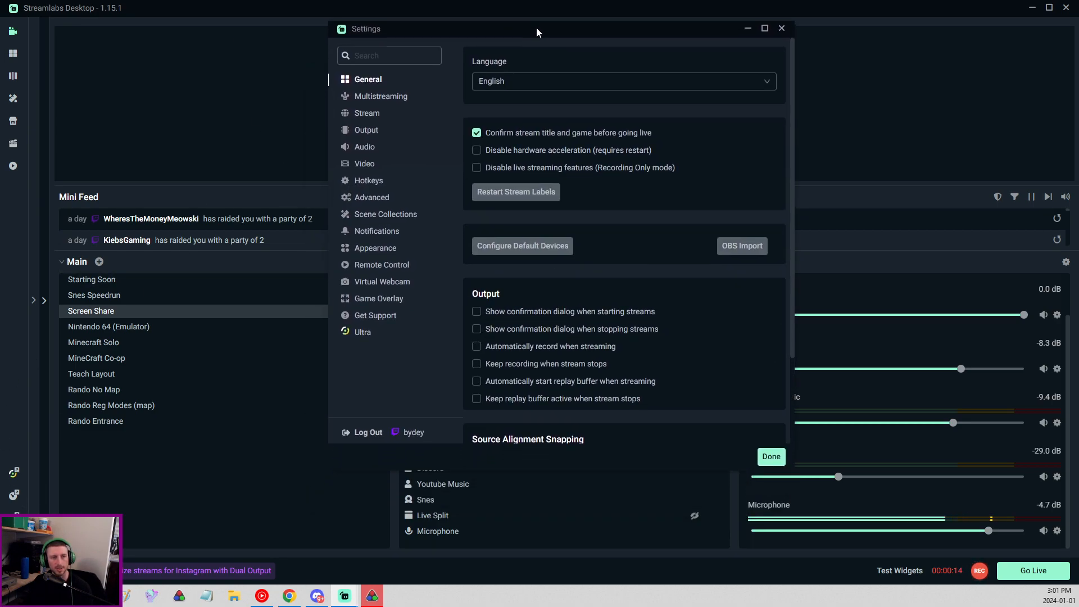
pyautogui.click(367, 132)
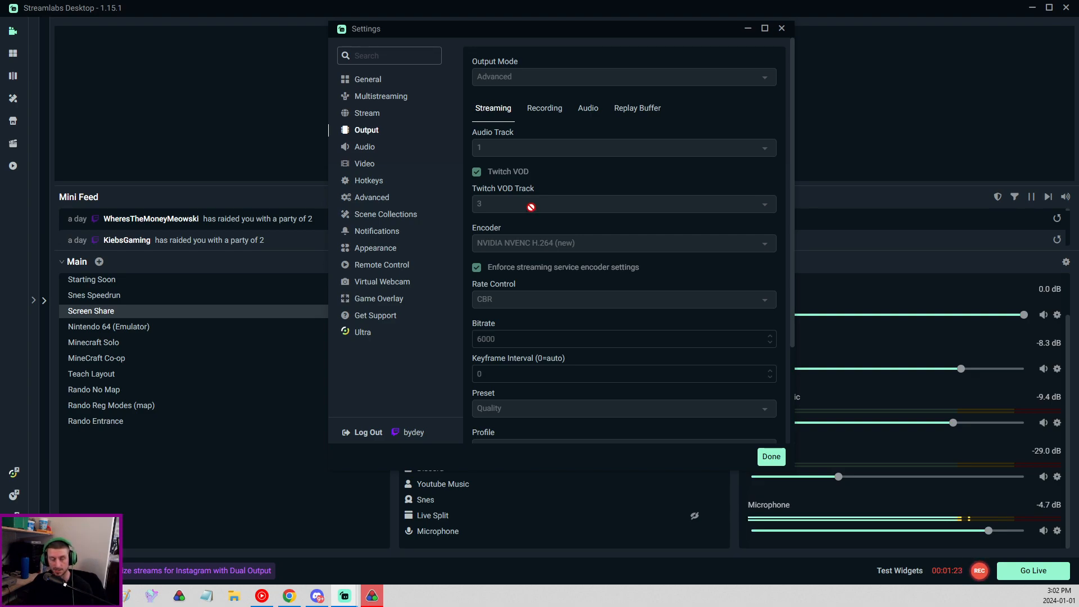
pyautogui.click(546, 110)
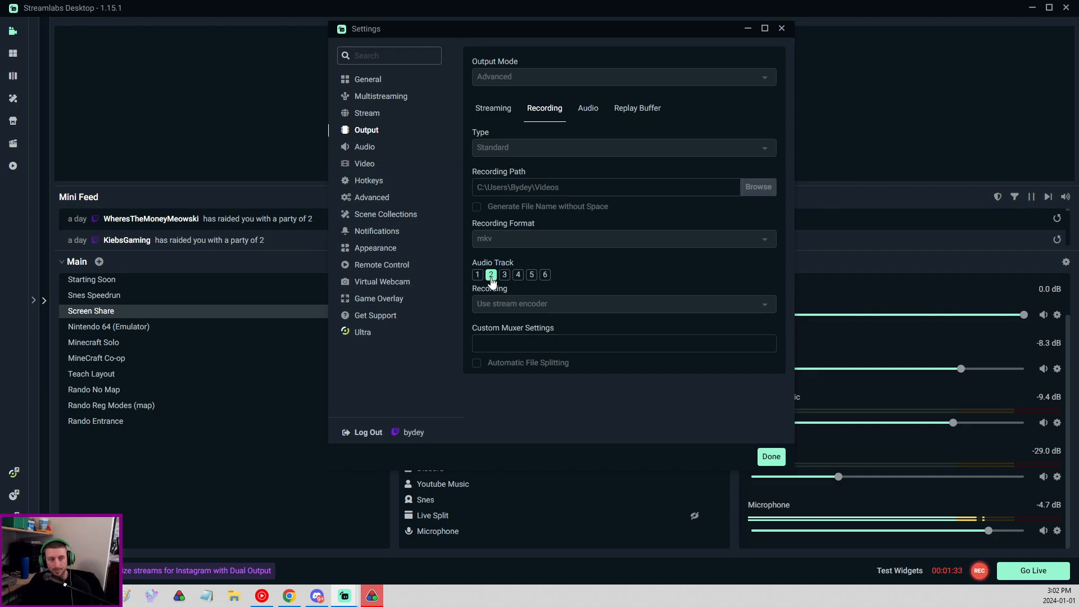
pyautogui.click(492, 110)
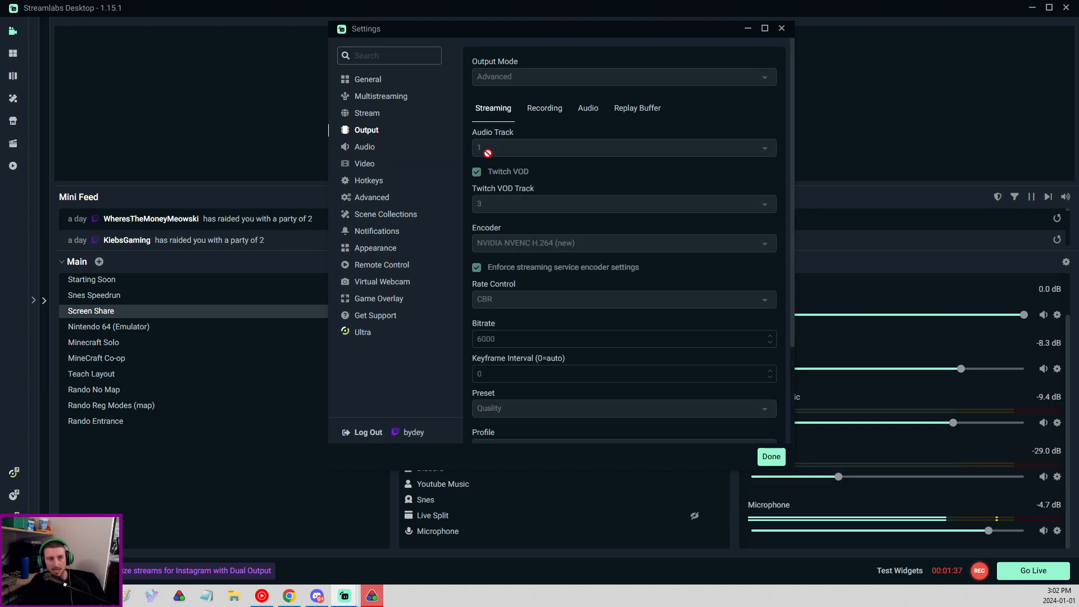
pyautogui.click(544, 110)
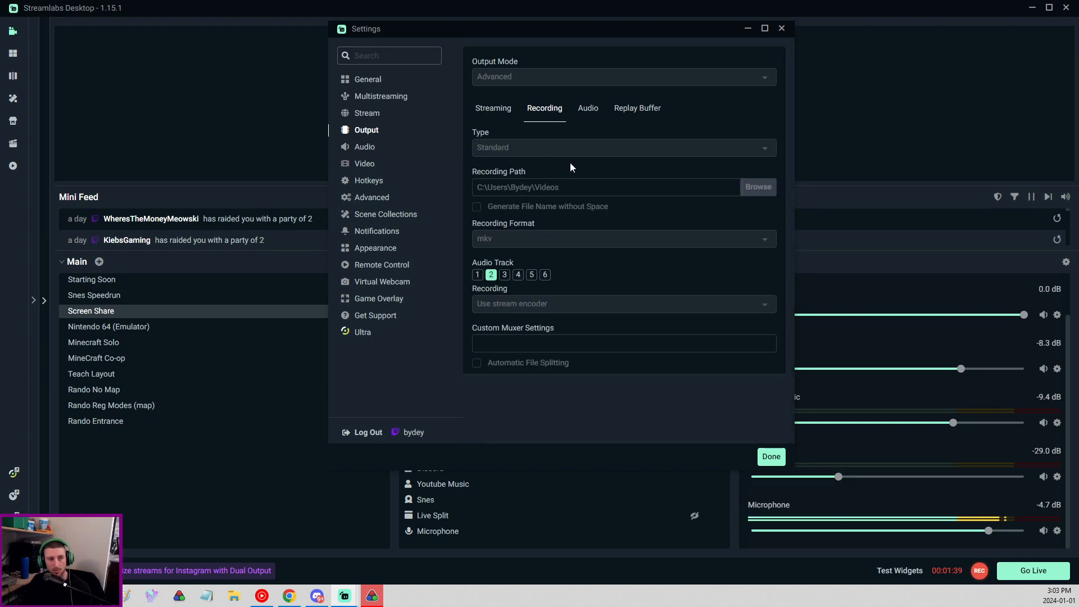
pyautogui.click(491, 114)
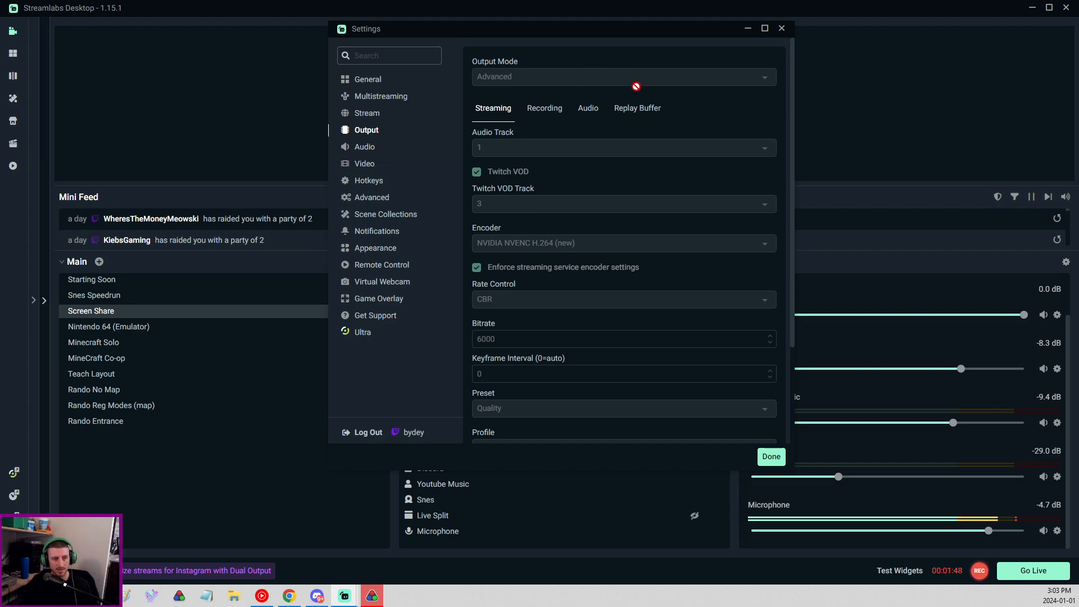
# - Examine the streaming output settings, including the Twitch VOD track, encoder, rate control and bitrate
pyautogui.scroll(-1, 589, 204)
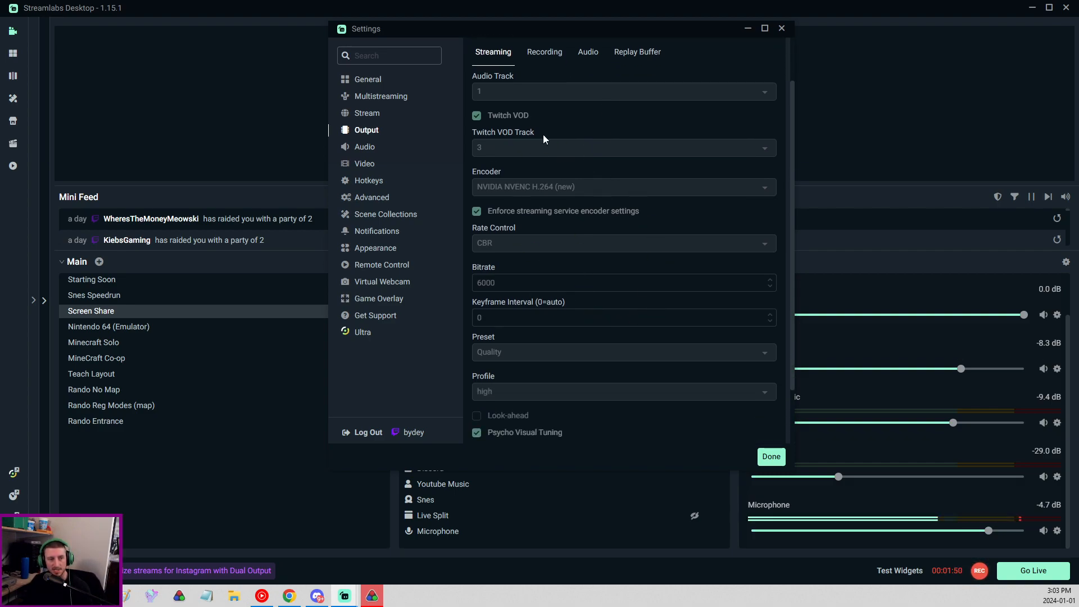
pyautogui.scroll(1, 547, 140)
pyautogui.scroll(-1, 535, 141)
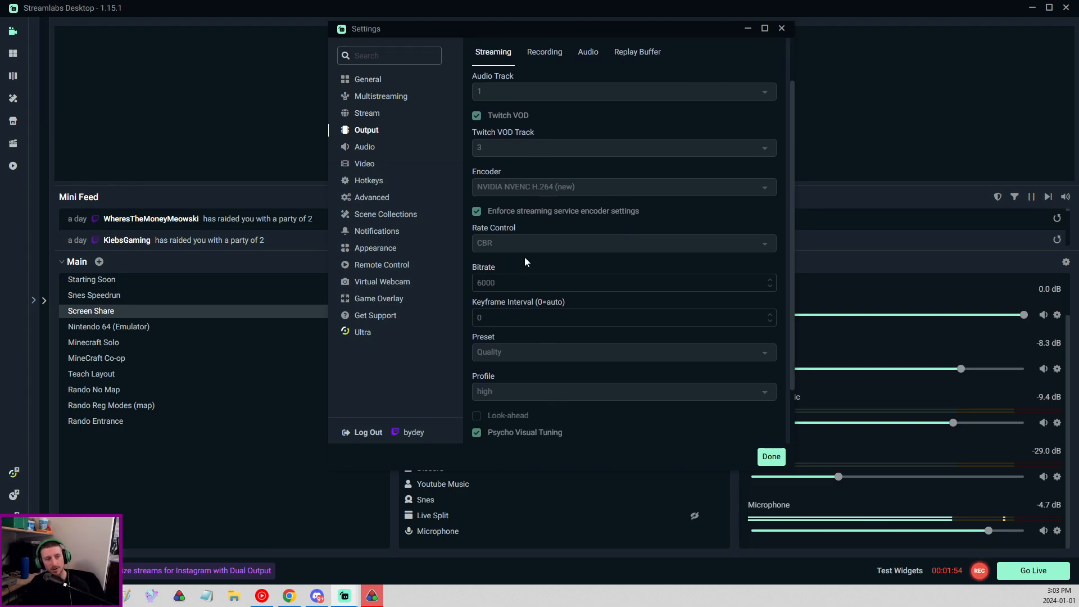
pyautogui.scroll(-1, 554, 277)
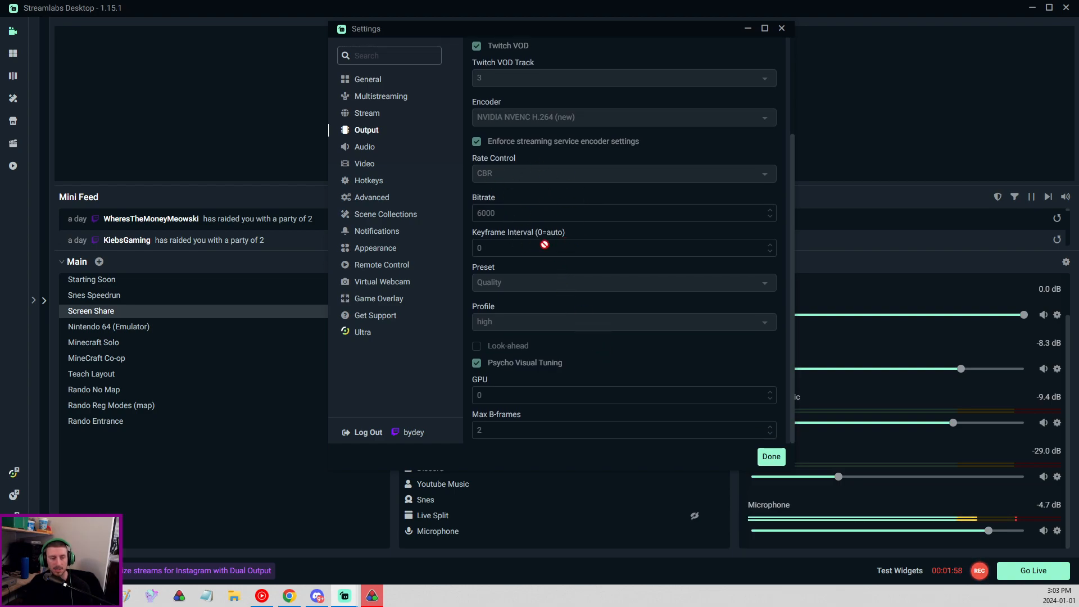
pyautogui.scroll(2, 557, 298)
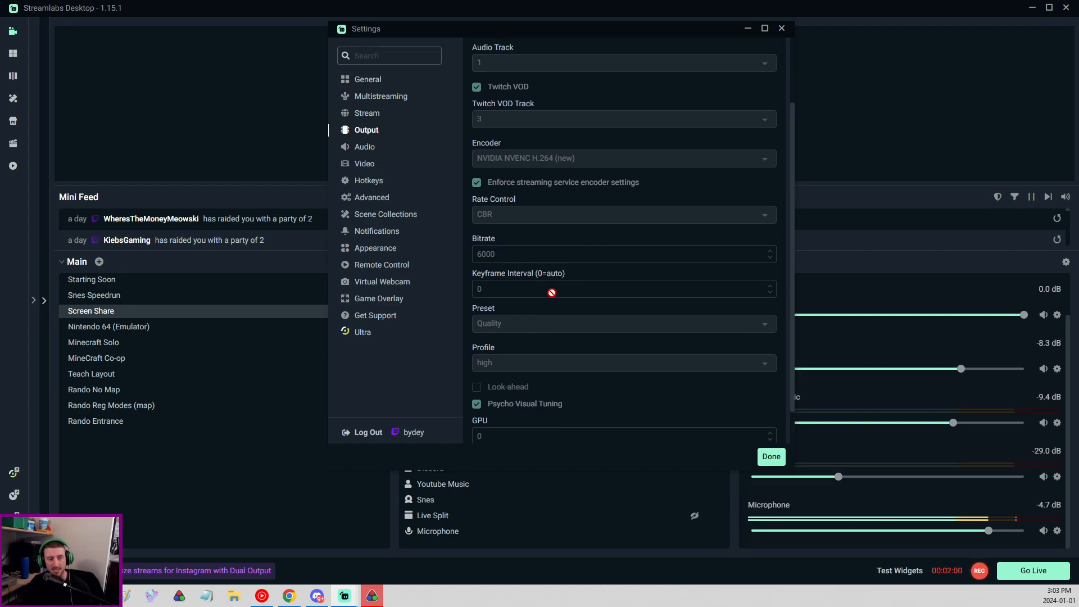
pyautogui.scroll(-2, 547, 257)
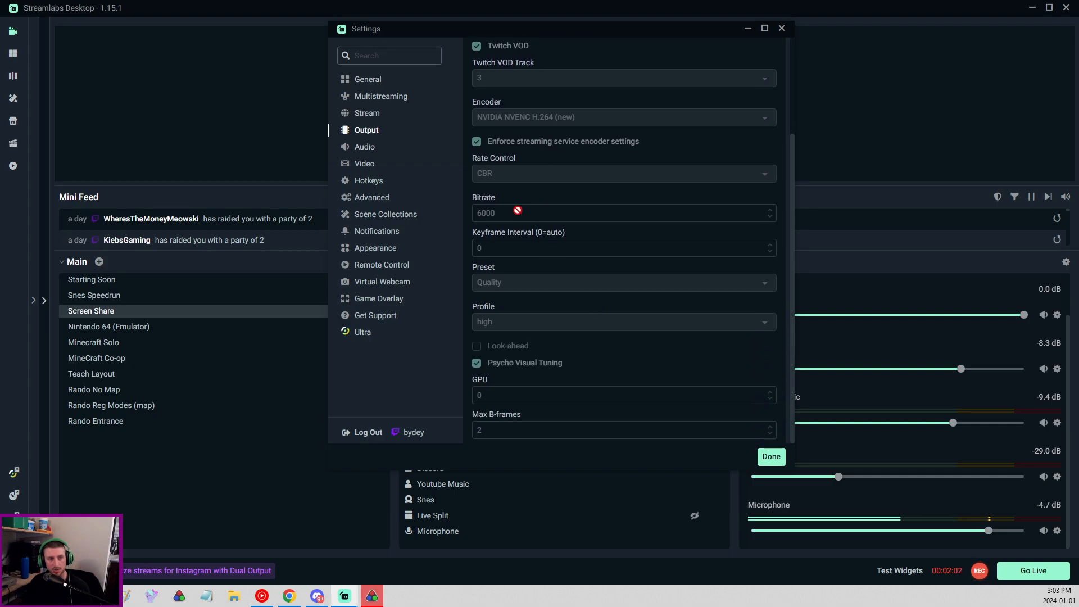
pyautogui.scroll(2, 517, 215)
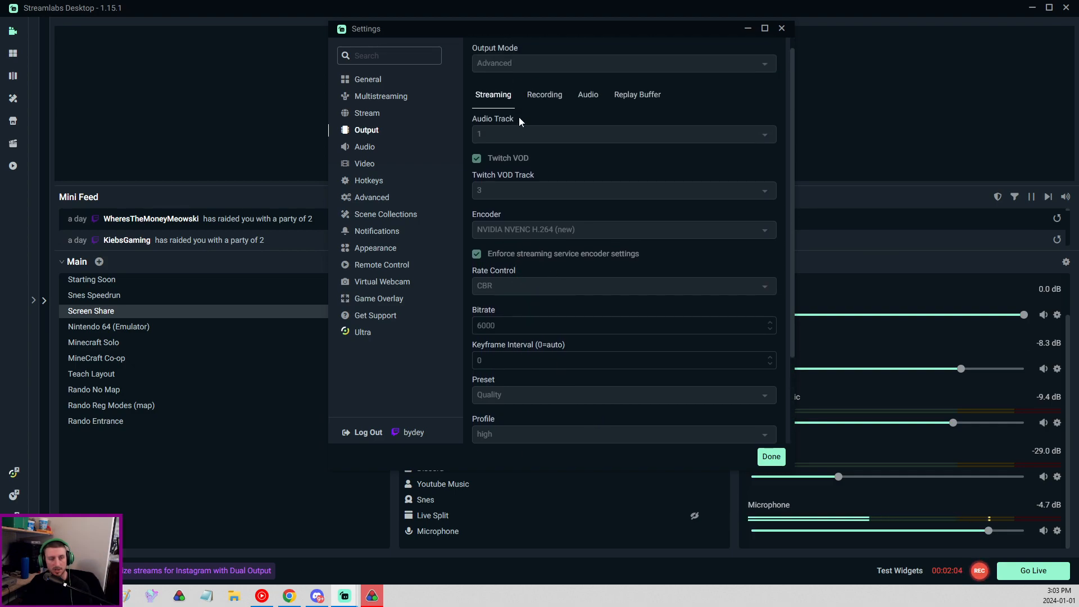
# - Recheck the recording and streaming output settings, and close the settings window
pyautogui.click(539, 95)
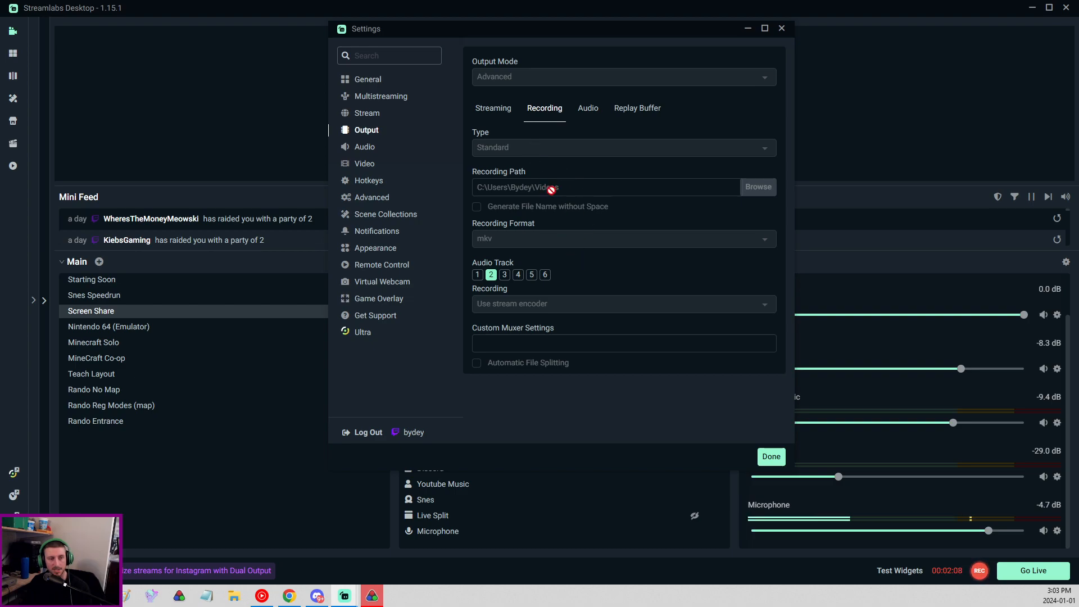
pyautogui.click(498, 111)
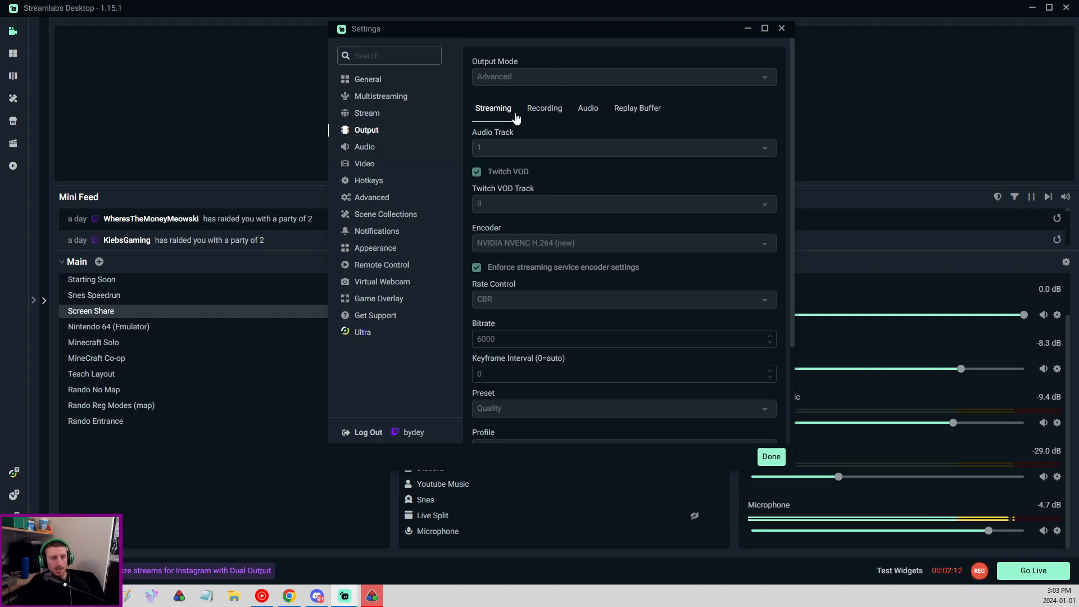
pyautogui.click(771, 457)
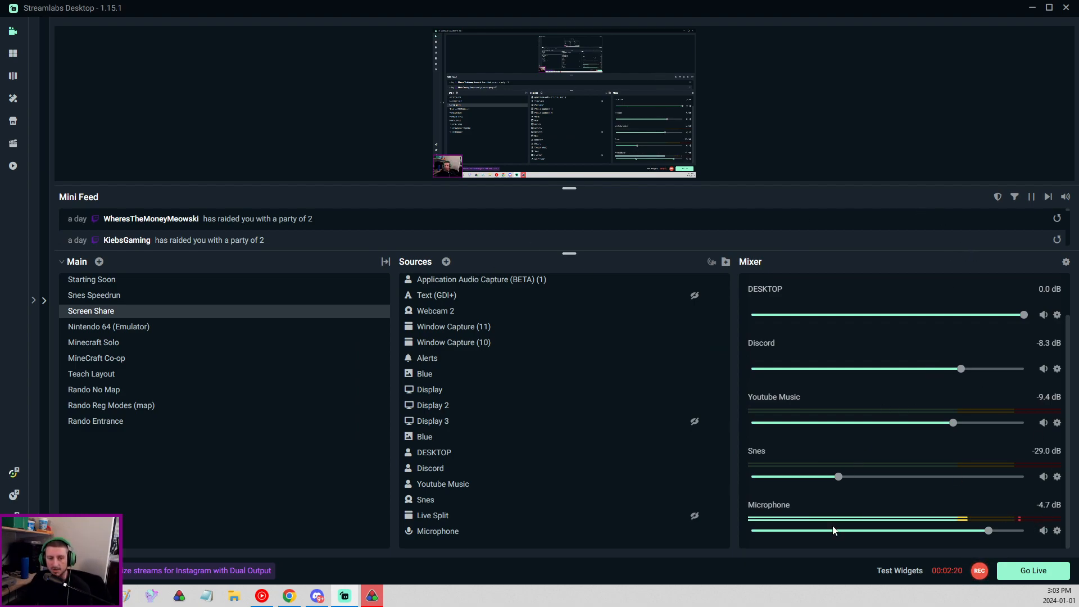
# - Open the microphone's properties in the advanced audio settings and bring its track assignments into view
pyautogui.click(1057, 532)
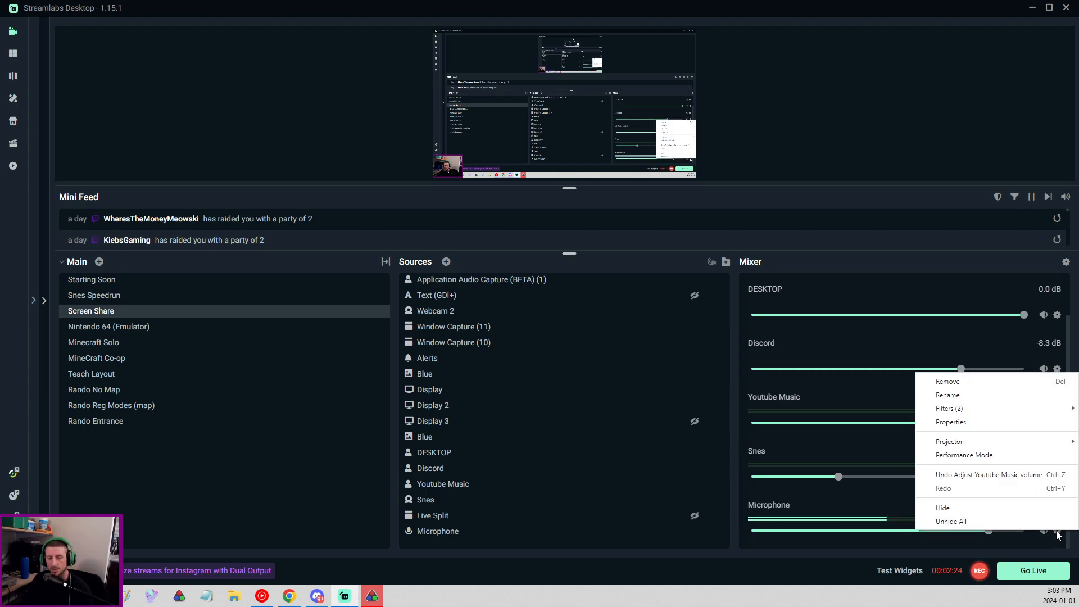
pyautogui.click(956, 426)
pyautogui.moveTo(660, 133); pyautogui.dragTo(674, 21)
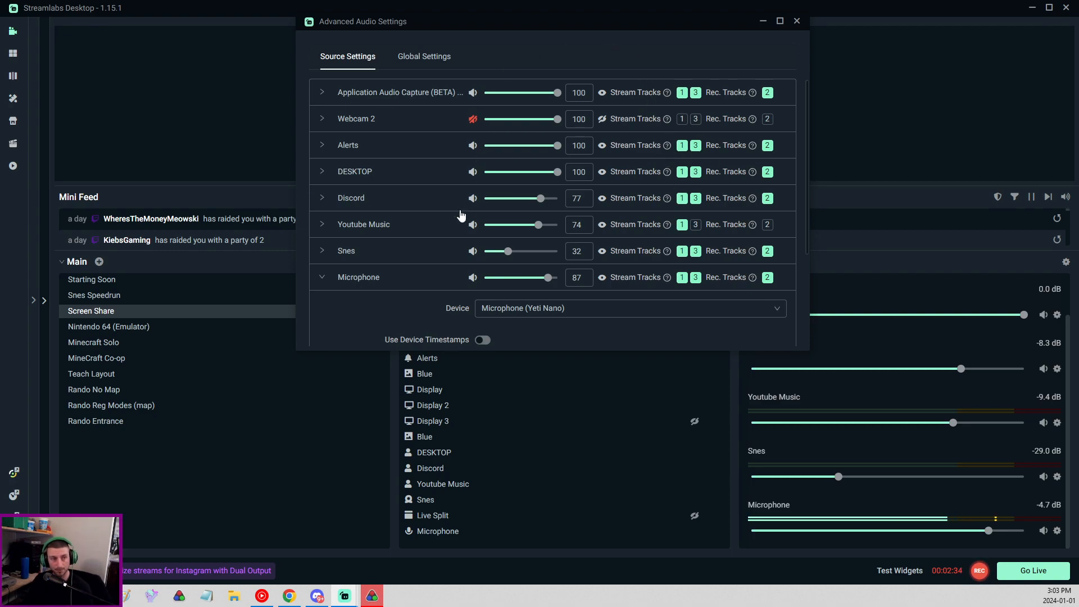
pyautogui.scroll(-1, 433, 265)
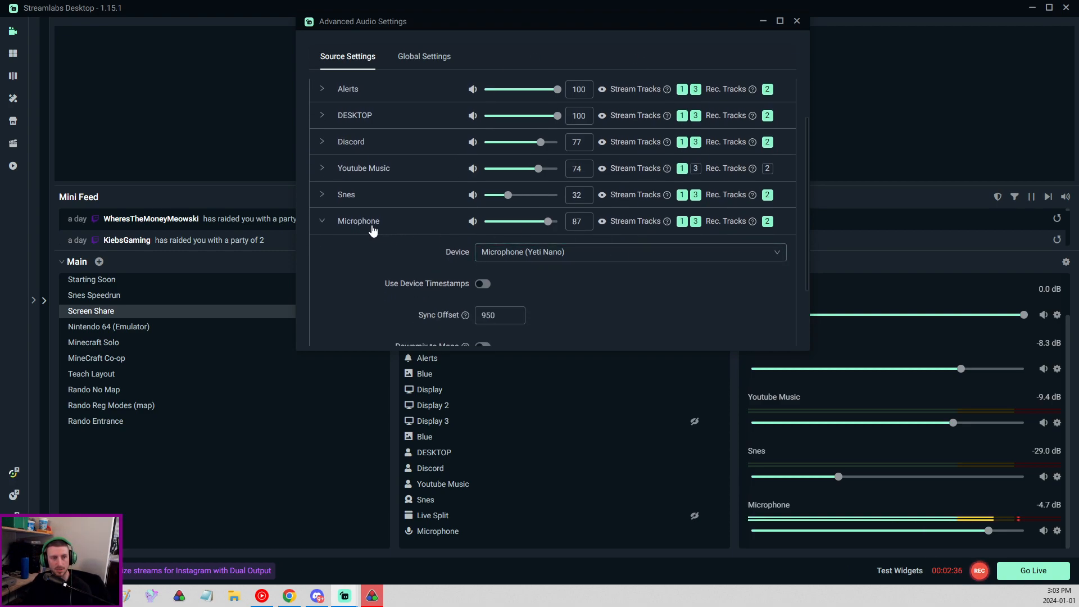
# - Route the microphone to stream track 1 only, with stream track 3 and recording track 2 turned off
pyautogui.click(682, 221)
pyautogui.click(767, 221)
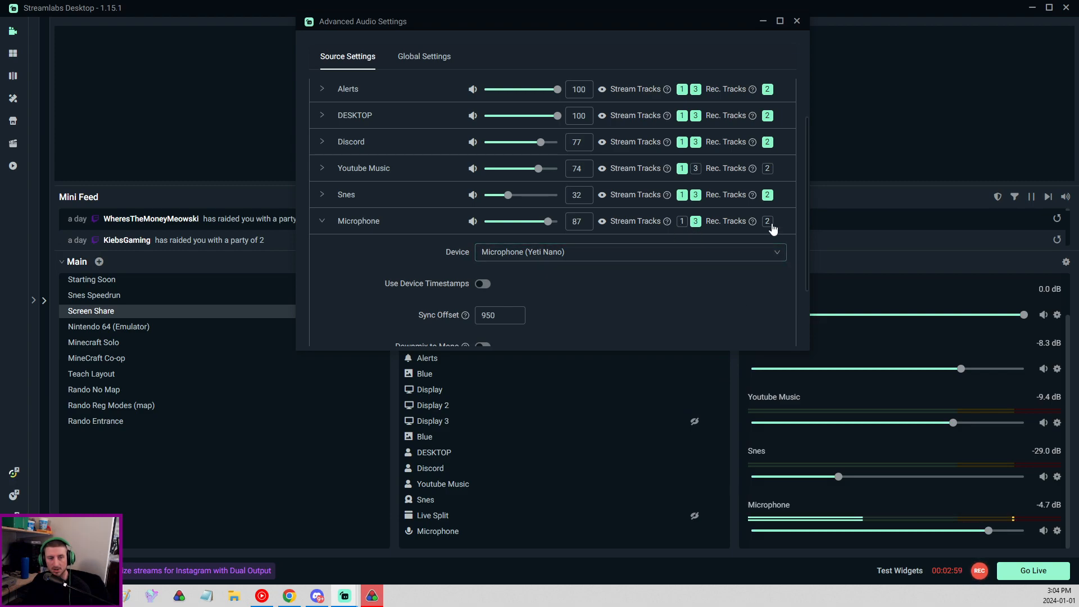
pyautogui.click(695, 223)
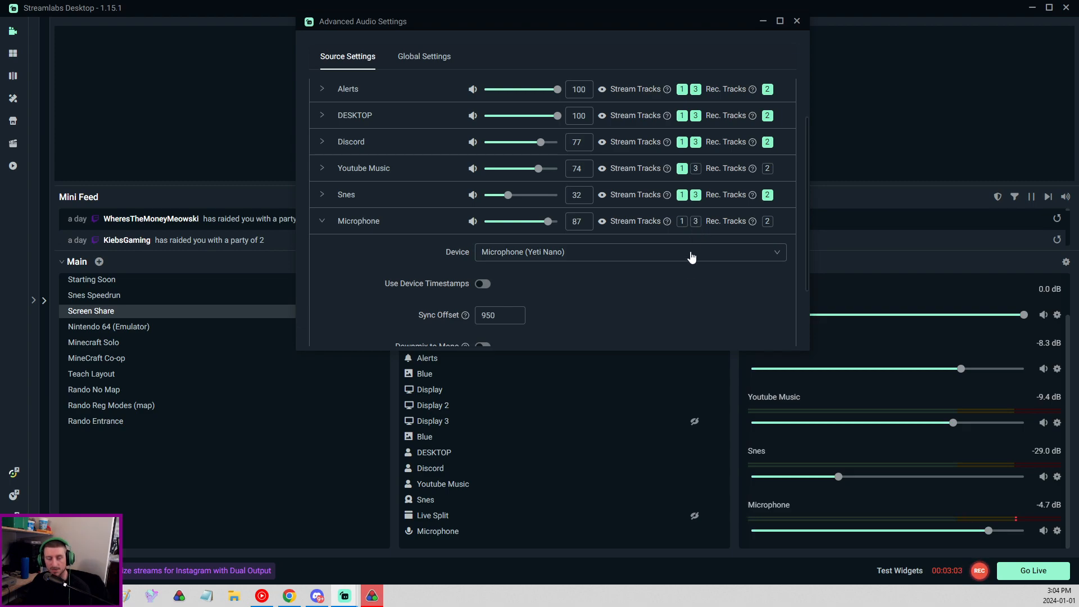
pyautogui.click(682, 222)
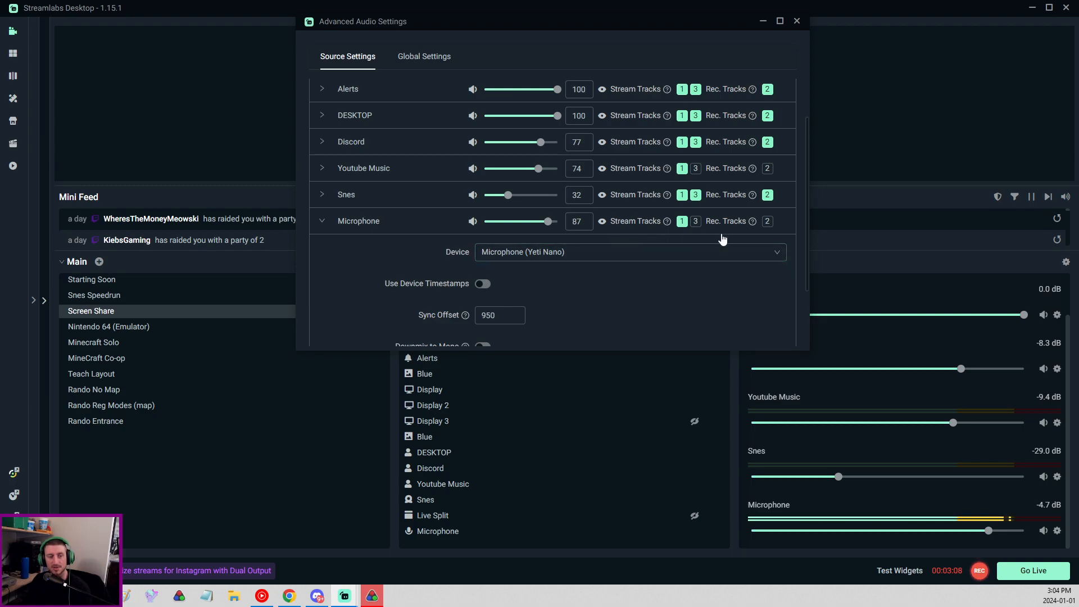
# - Switch the microphone to recording track 2 only, and turn stream tracks 1 and 3 back on
pyautogui.click(681, 222)
pyautogui.click(769, 223)
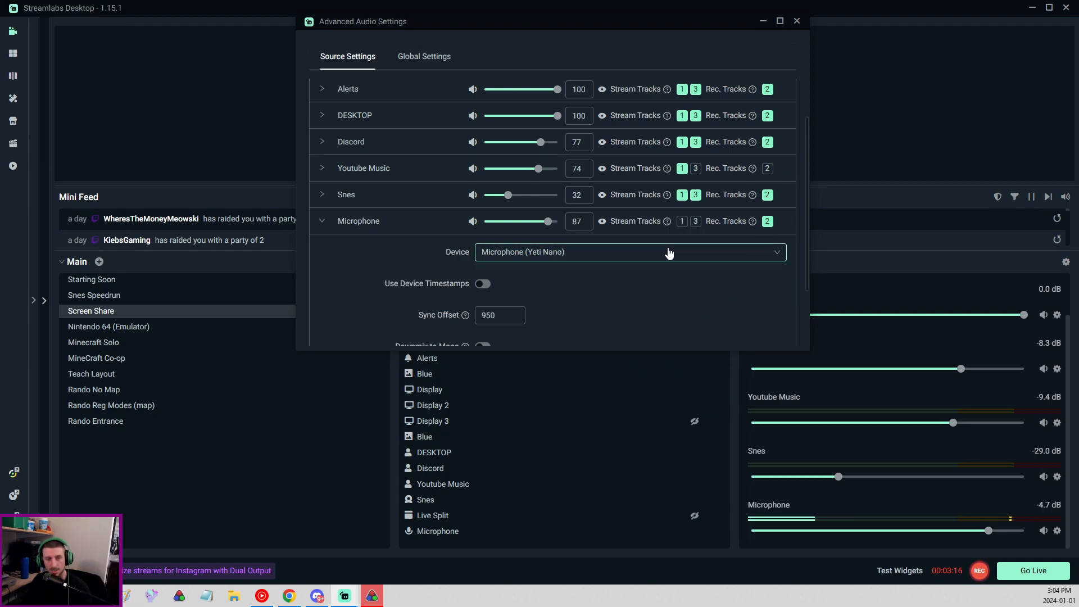
pyautogui.click(682, 222)
pyautogui.click(695, 222)
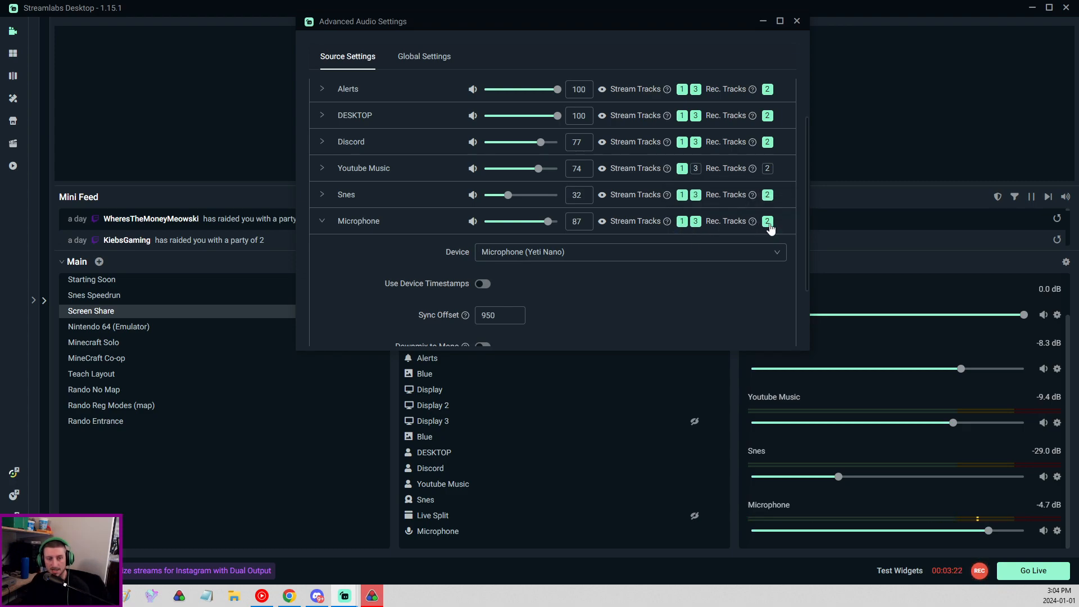
# - Turn off stream track 1 for the microphone and close the advanced audio settings
pyautogui.click(682, 223)
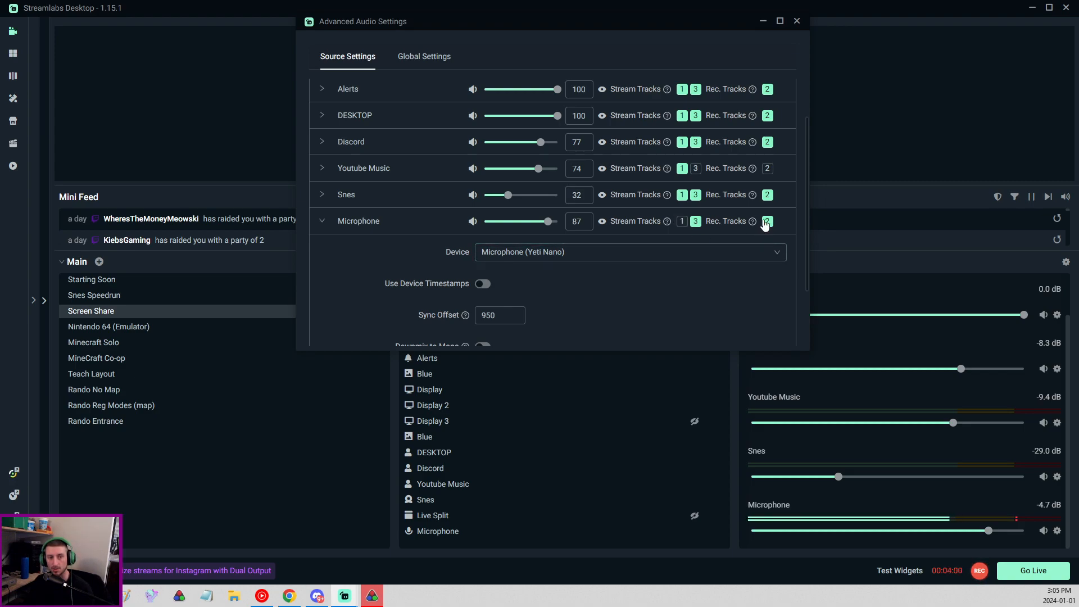
pyautogui.scroll(2, 697, 265)
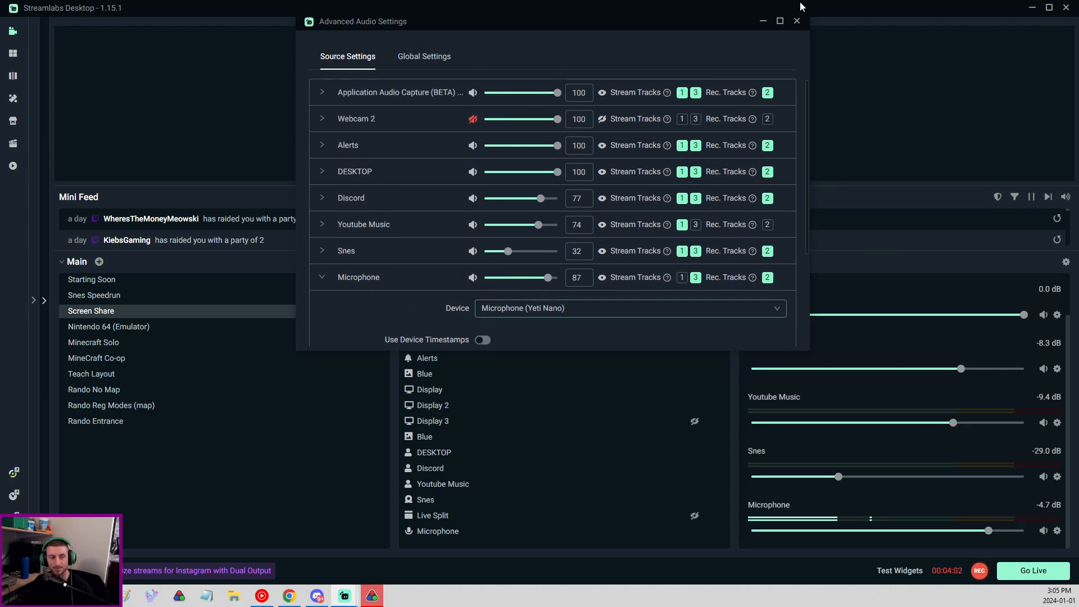
pyautogui.click(797, 22)
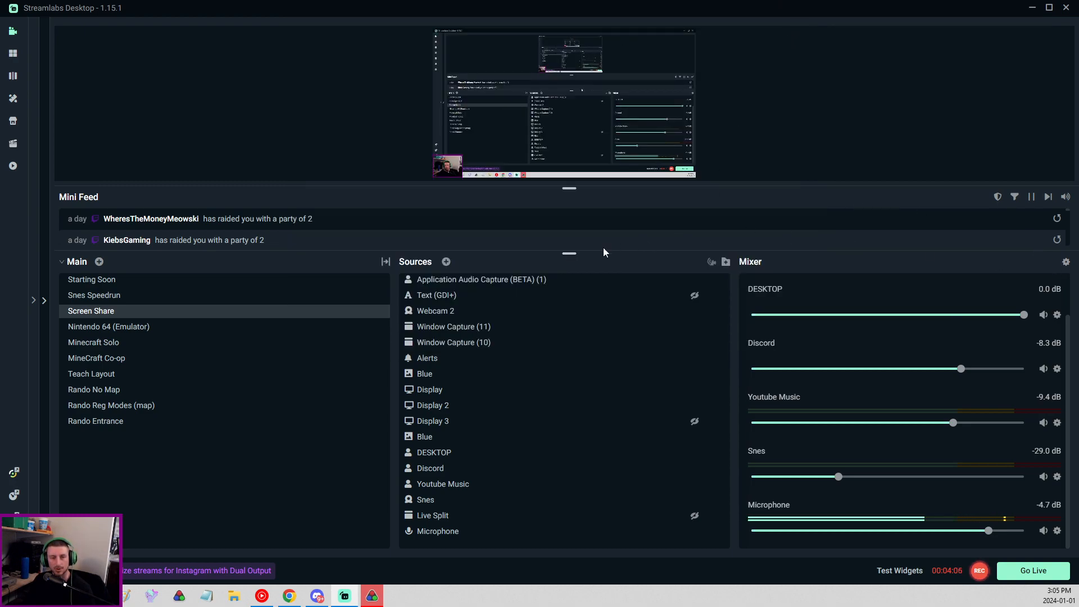
# - Start adding an Application Audio Capture (BETA) source to the Screen Share scene
pyautogui.click(447, 262)
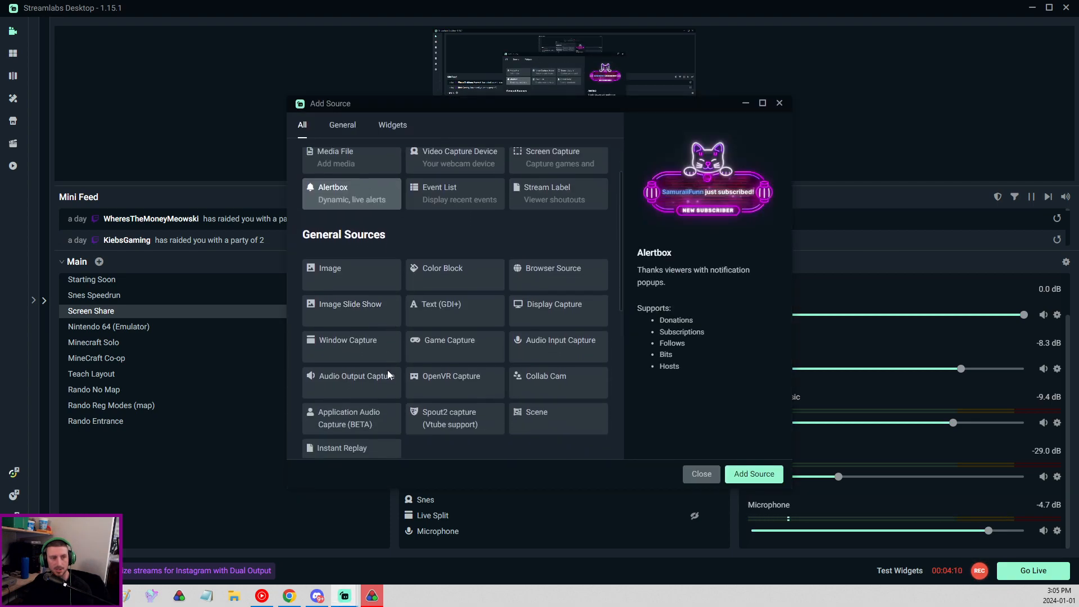
pyautogui.scroll(-1, 386, 370)
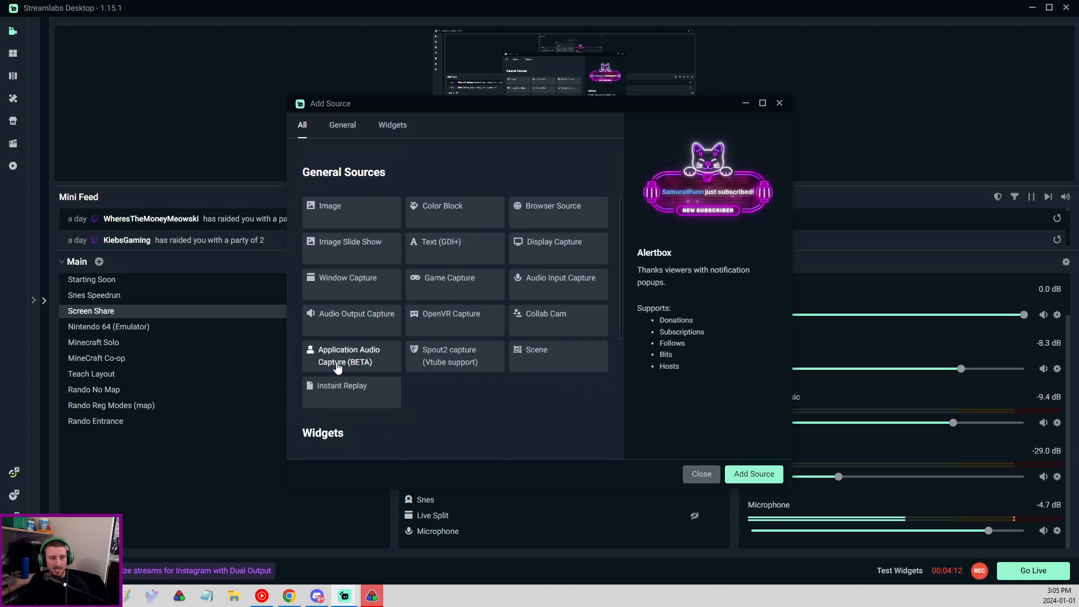
pyautogui.click(359, 368)
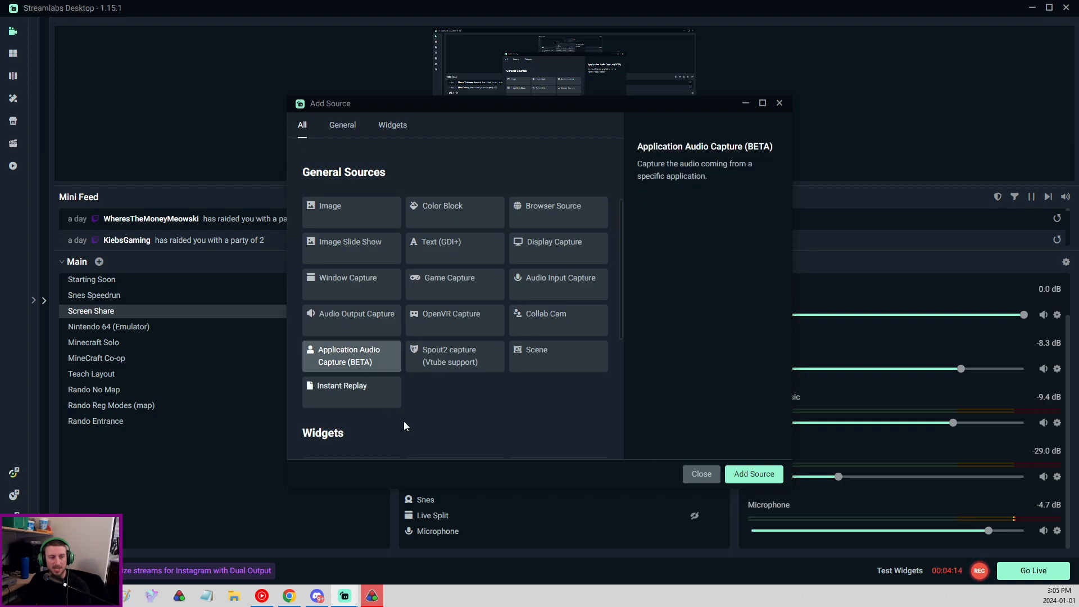
pyautogui.click(750, 476)
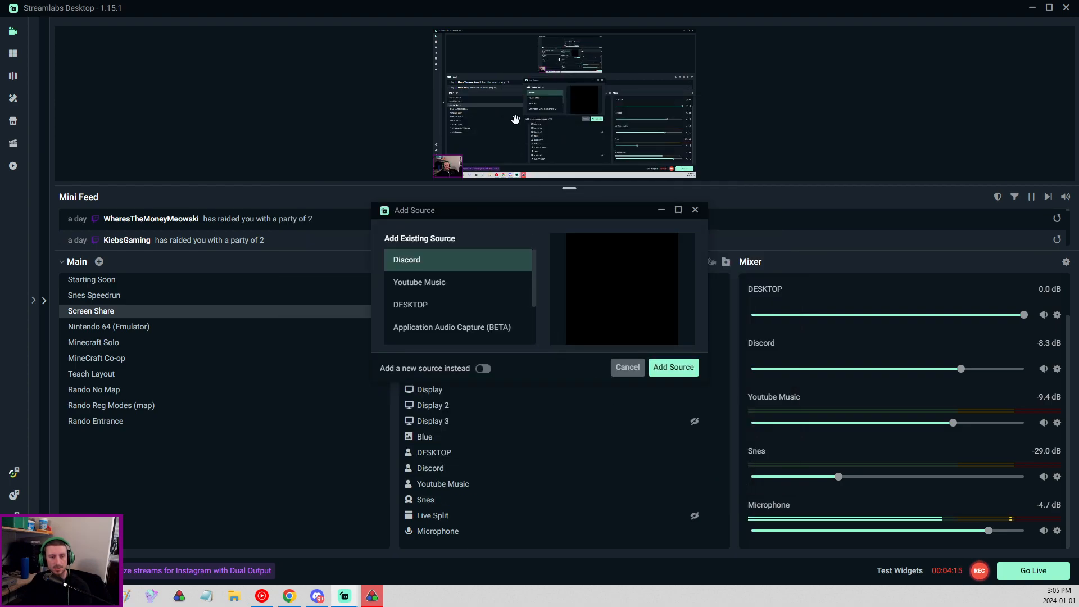
# - Look through the list of existing Application Audio Capture sources available for reuse
pyautogui.scroll(-3, 469, 287)
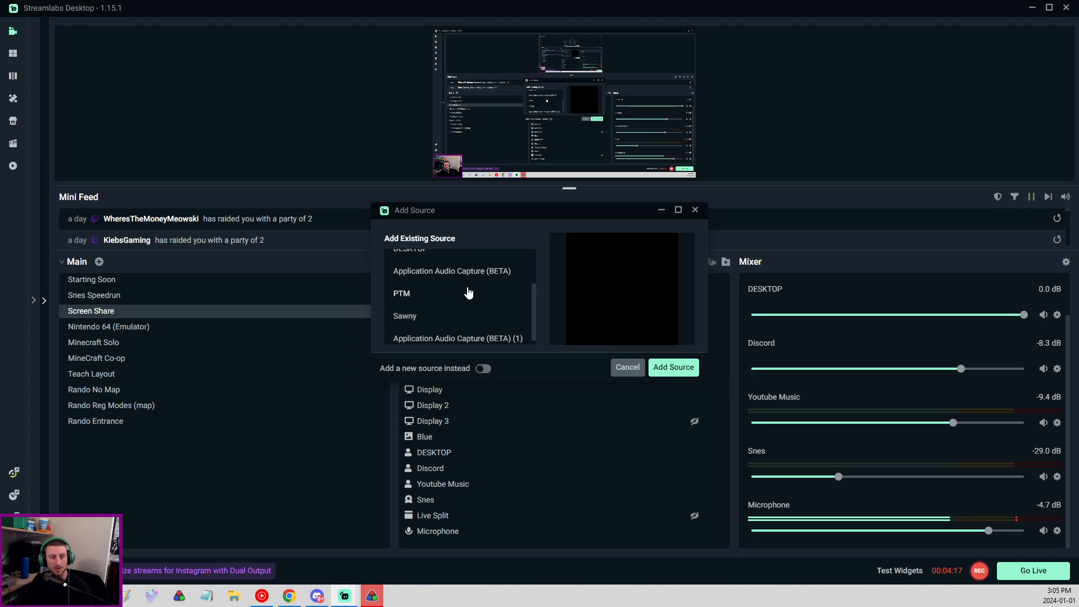
pyautogui.scroll(3, 469, 292)
pyautogui.scroll(-3, 464, 274)
pyautogui.scroll(3, 462, 272)
pyautogui.scroll(-3, 422, 264)
pyautogui.scroll(3, 435, 282)
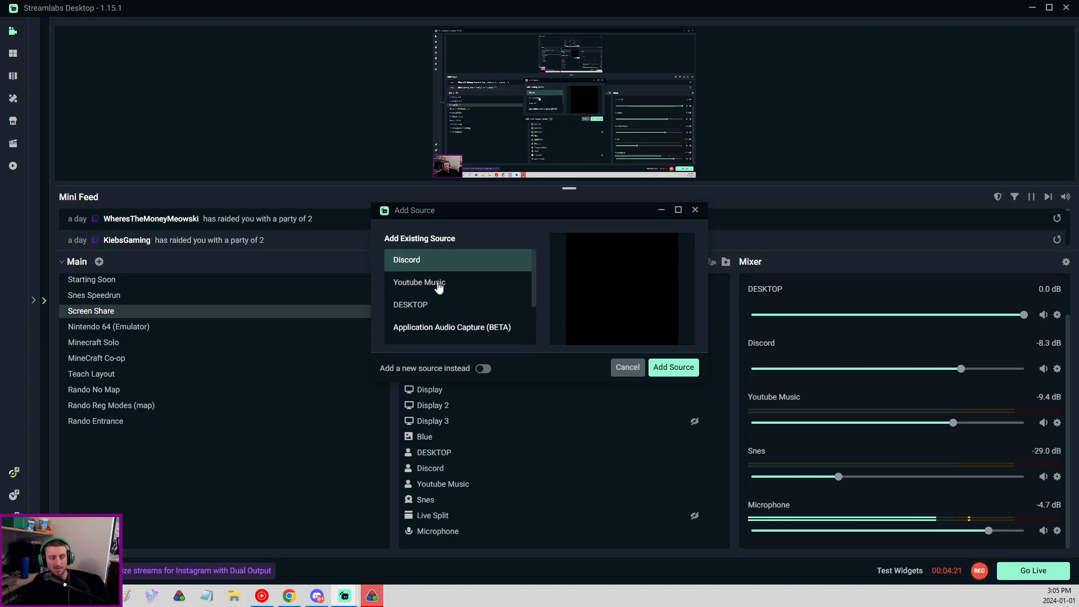
pyautogui.scroll(-3, 434, 287)
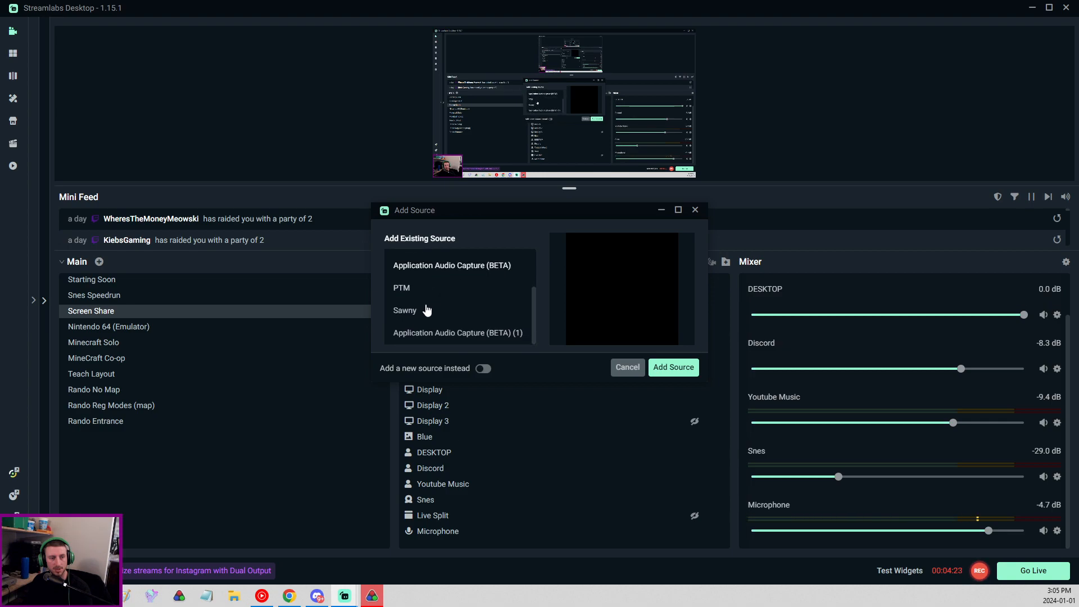
pyautogui.scroll(2, 462, 317)
pyautogui.scroll(1, 462, 317)
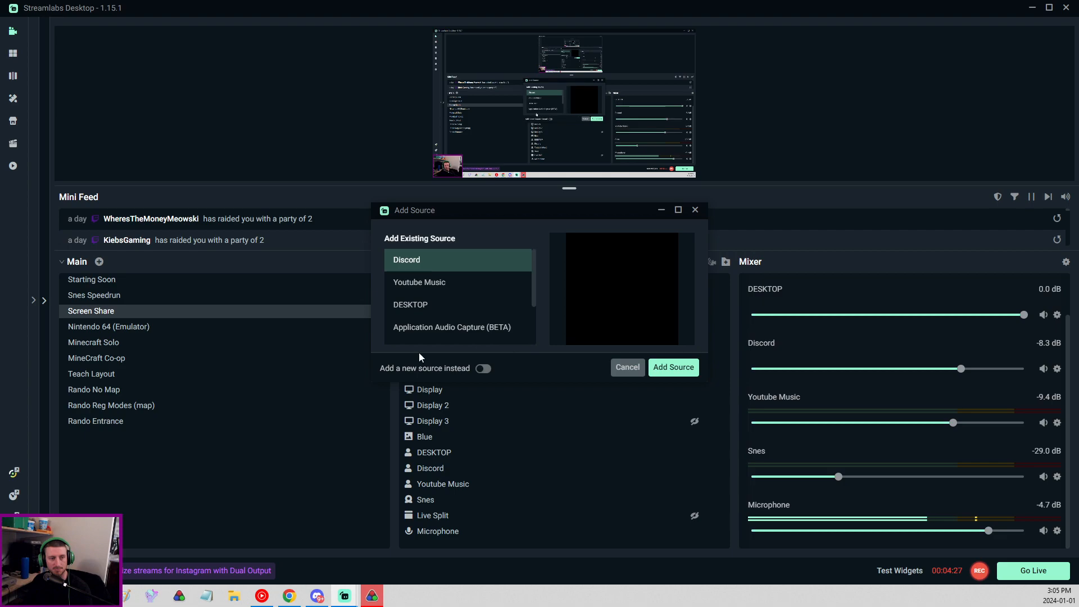
# - Add a new Application Audio Capture (BETA) source under its default name, view its capturable windows, and close the audio settings
pyautogui.click(482, 369)
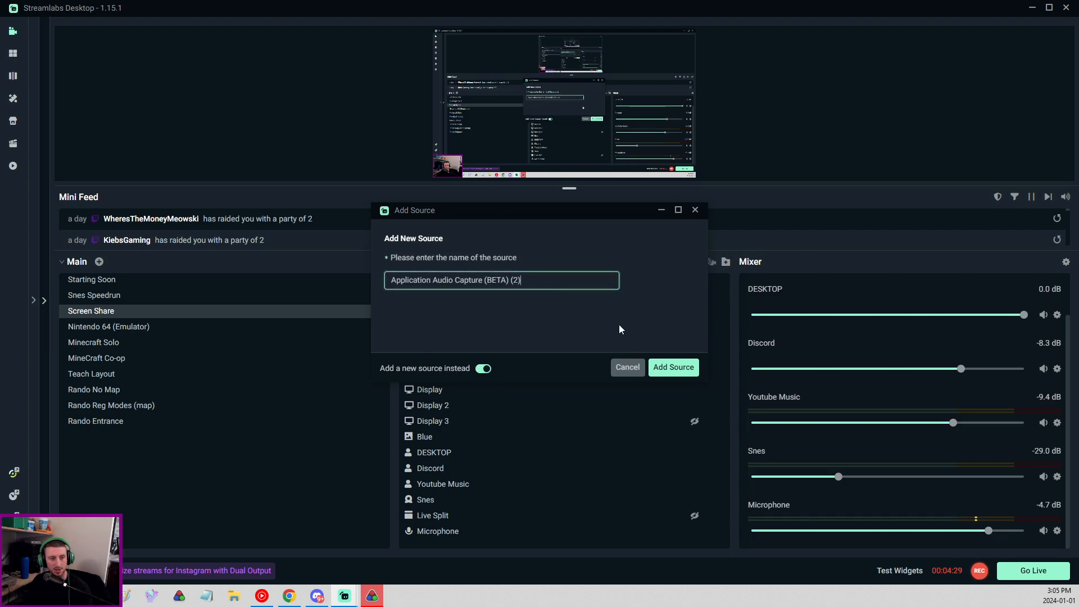
pyautogui.click(673, 367)
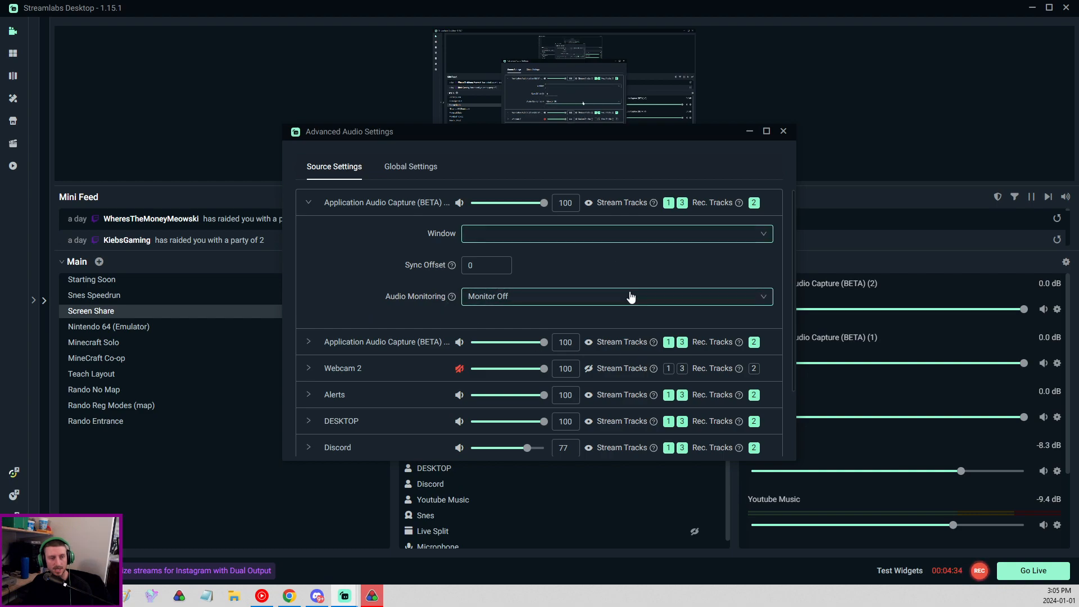
pyautogui.click(553, 244)
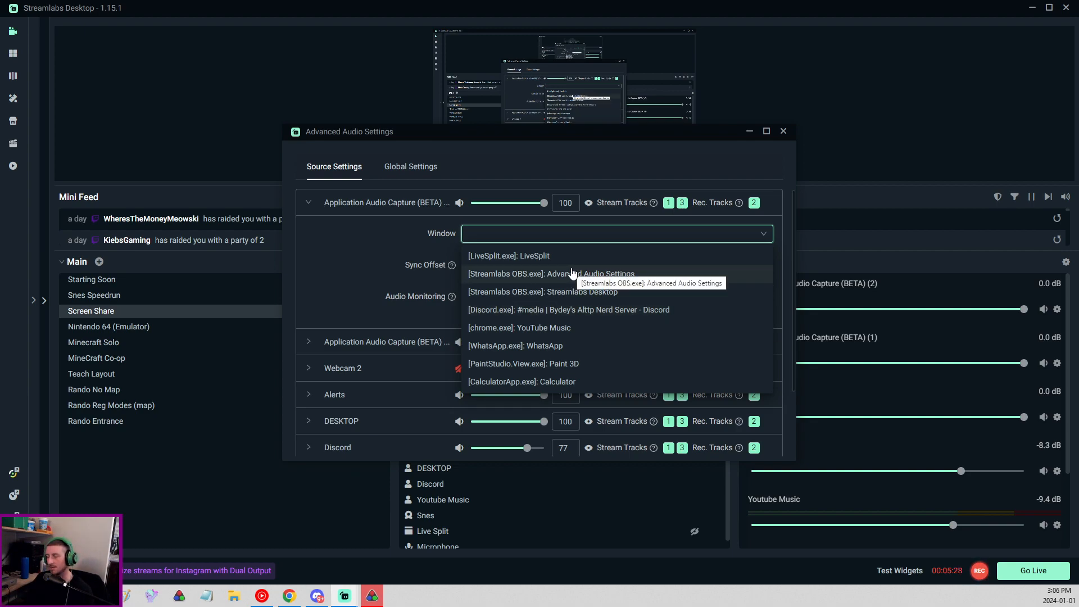
pyautogui.moveTo(706, 128); pyautogui.dragTo(712, 19)
pyautogui.click(784, 21)
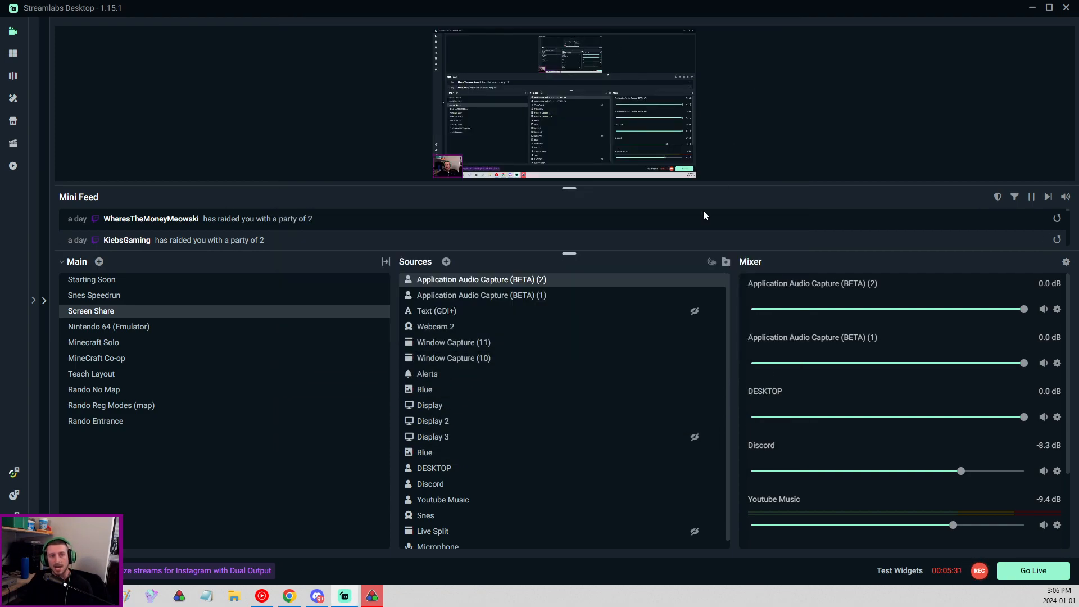
# - Open the Youtube Music source's audio properties and play music to check its level and track routing
pyautogui.scroll(-1, 970, 410)
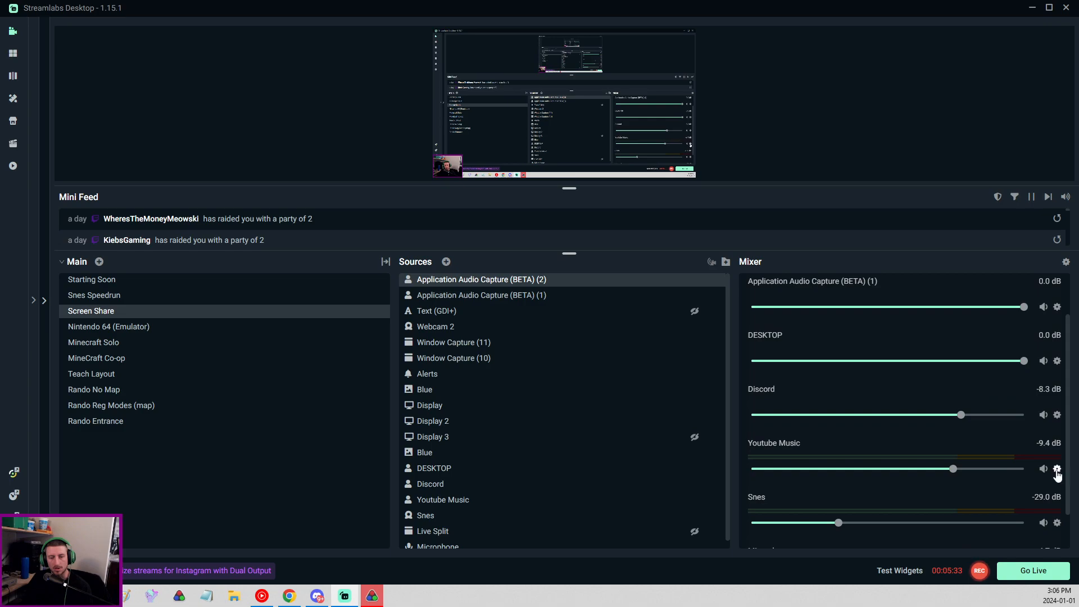
pyautogui.click(1056, 470)
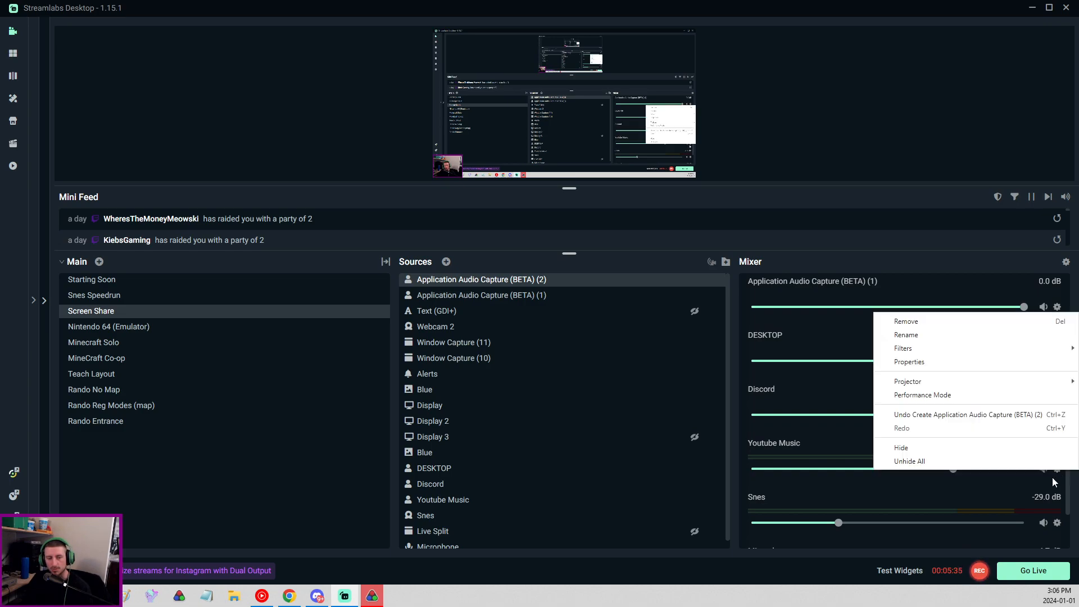
pyautogui.click(909, 362)
pyautogui.moveTo(621, 132); pyautogui.dragTo(630, 23)
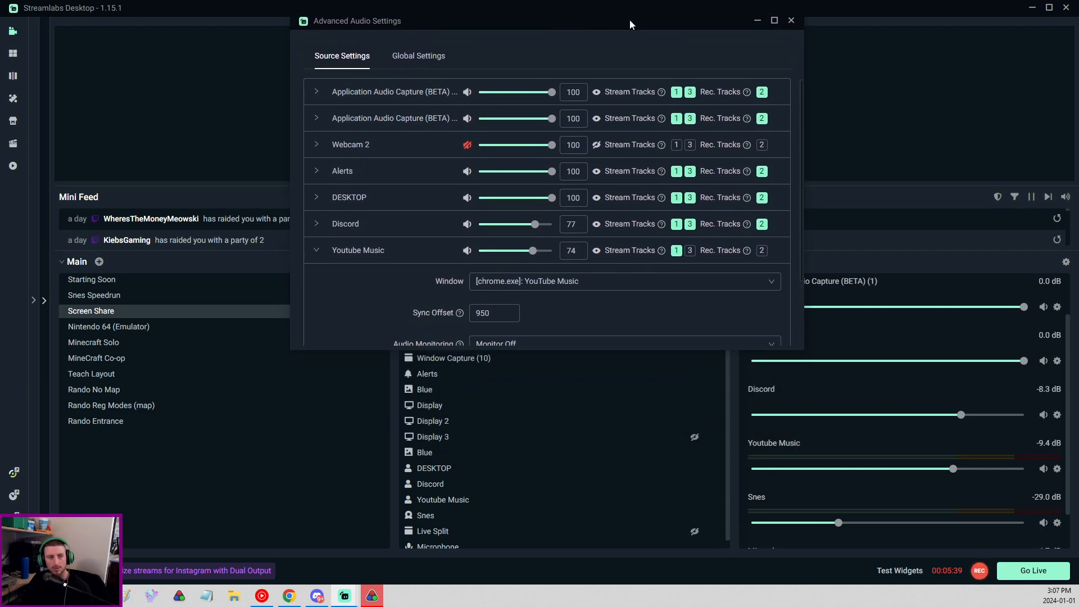
pyautogui.scroll(-1, 628, 299)
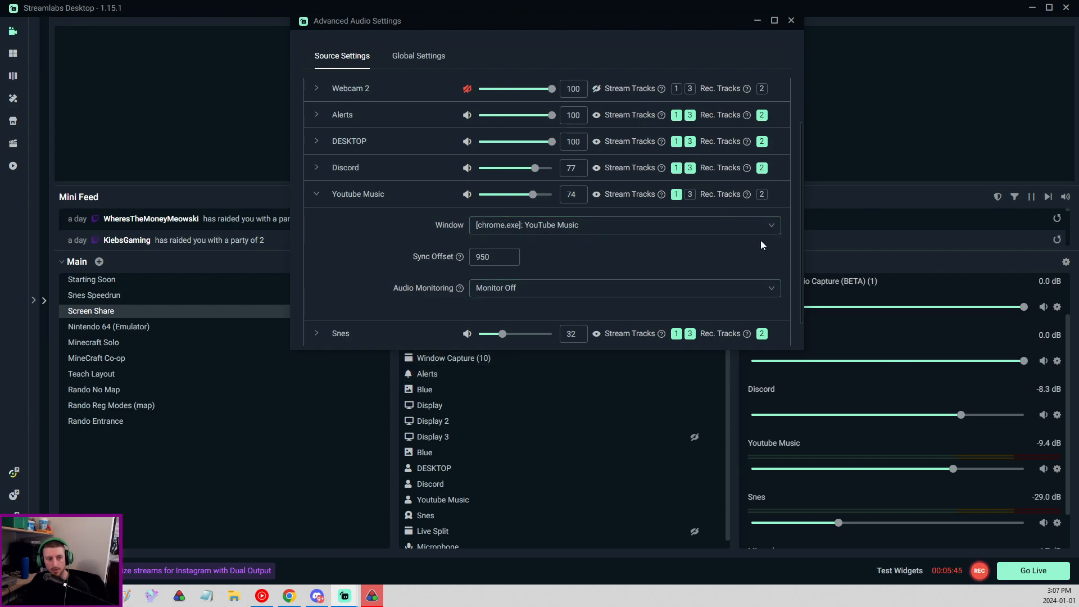
pyautogui.hotkey('alt', 'Tab')
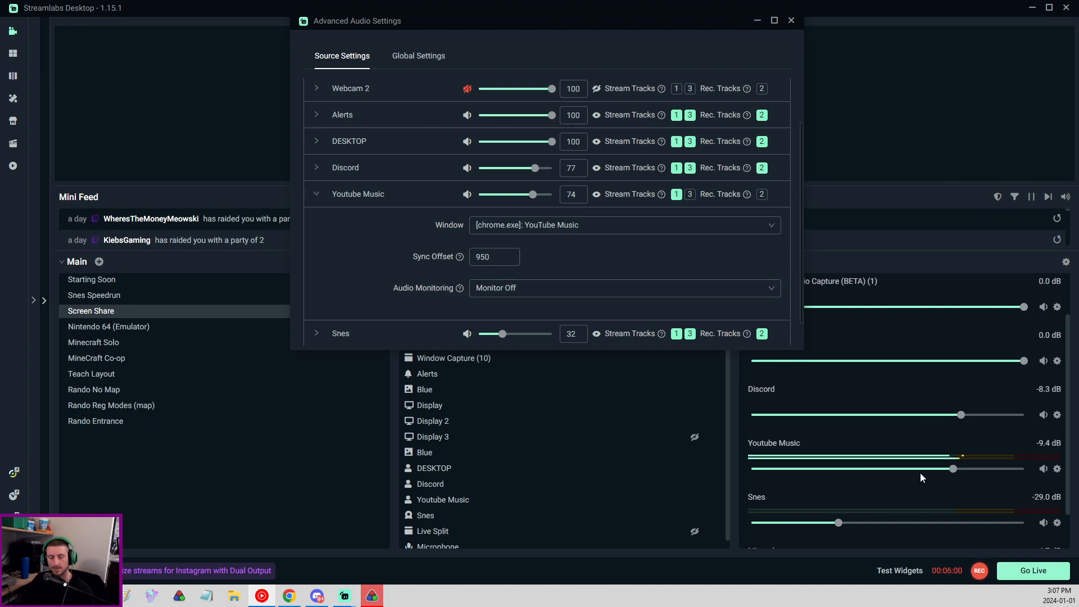
pyautogui.scroll(1, 652, 278)
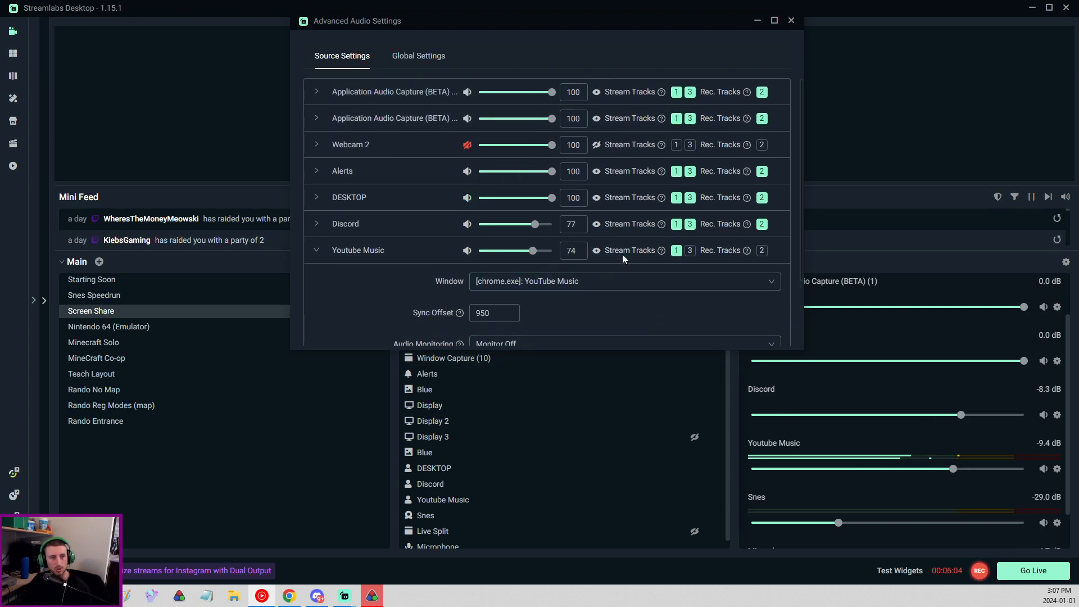
pyautogui.scroll(-1, 622, 255)
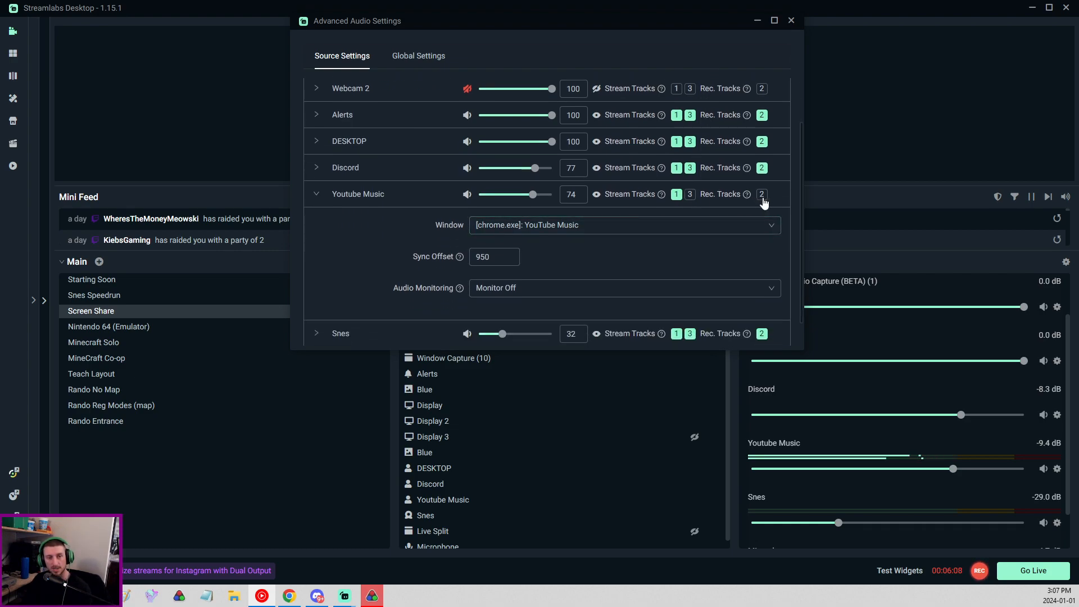
# - Switch Youtube Music to recording track 2 only and lower its volume to -26.0 dB
pyautogui.click(676, 193)
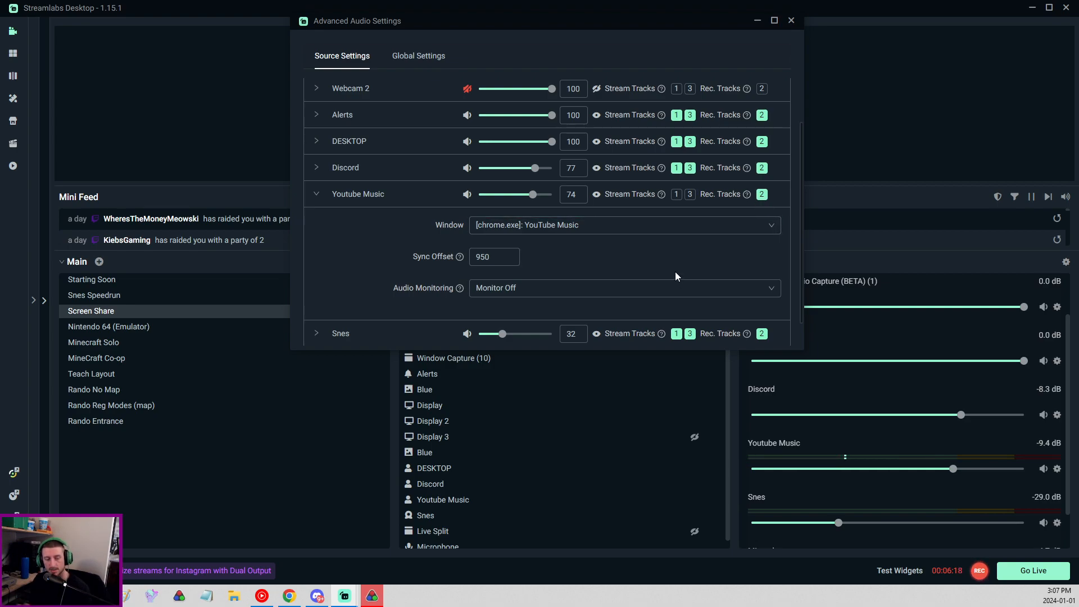
pyautogui.moveTo(954, 468); pyautogui.dragTo(854, 468)
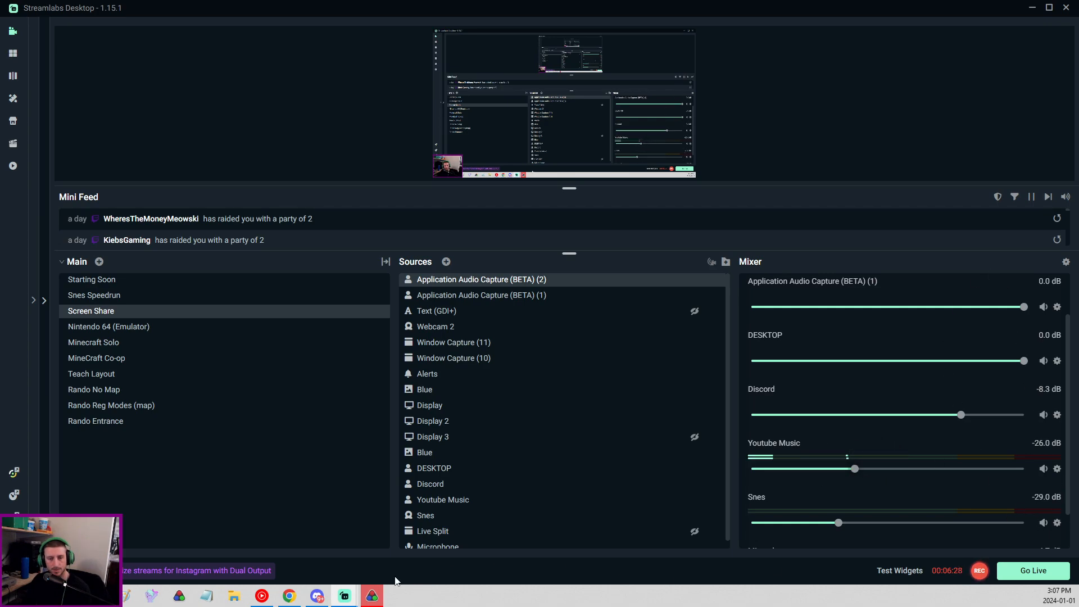
pyautogui.moveTo(347, 597)
pyautogui.click(388, 522)
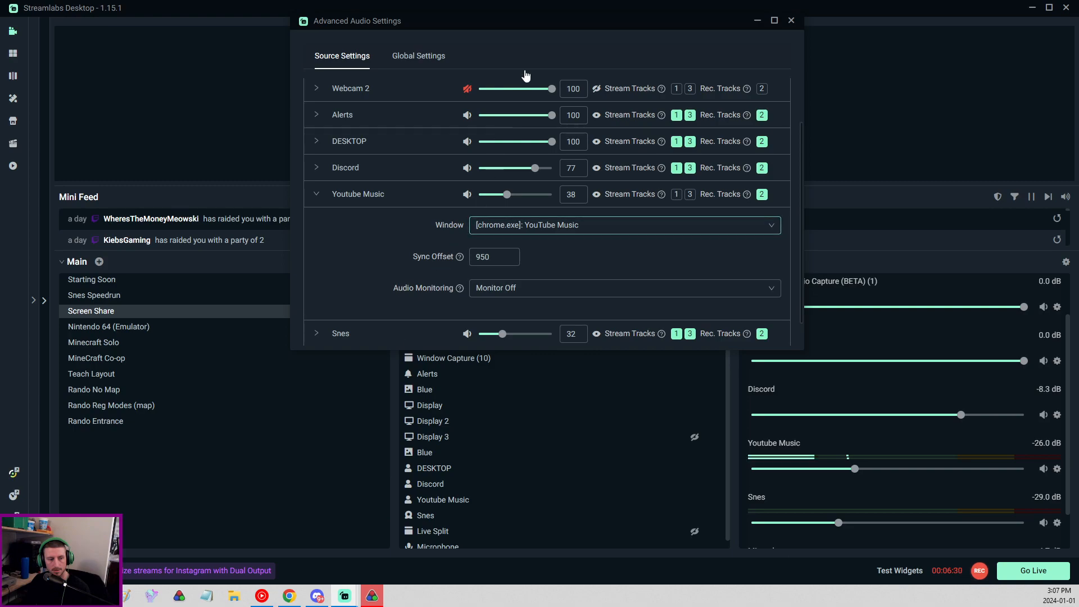
# - Route Youtube Music to stream track 1 only, with recording track 2 turned off
pyautogui.scroll(2, 658, 262)
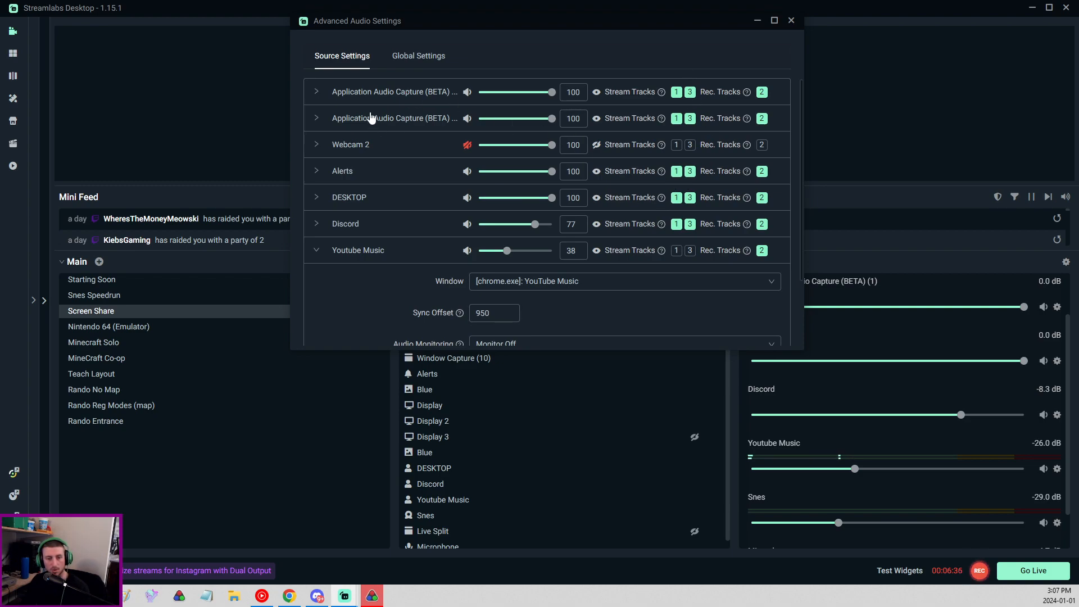
pyautogui.scroll(-1, 674, 168)
pyautogui.scroll(1, 685, 191)
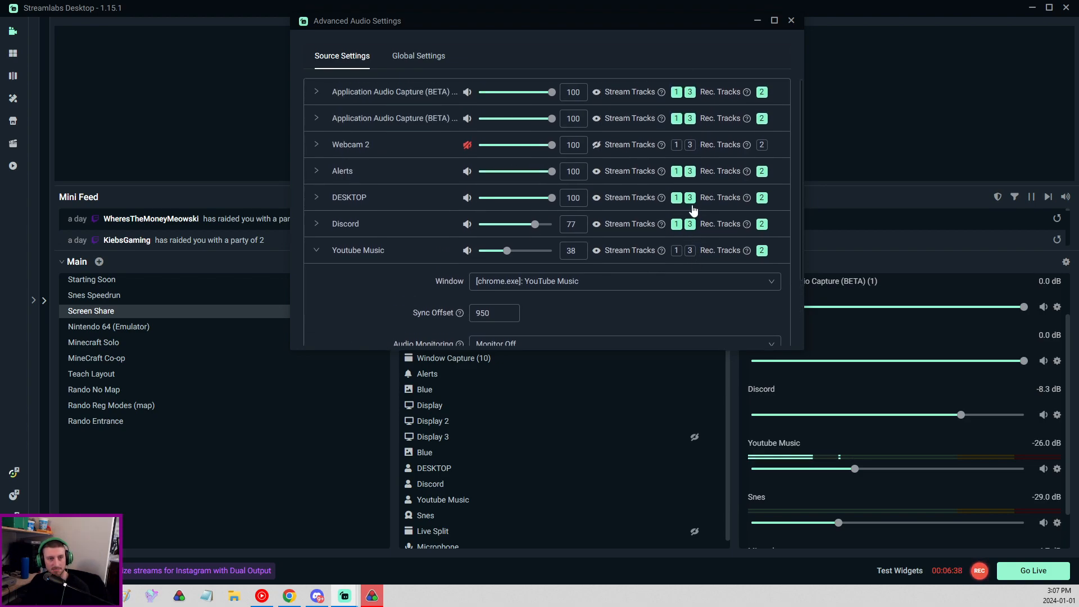
pyautogui.scroll(-2, 703, 208)
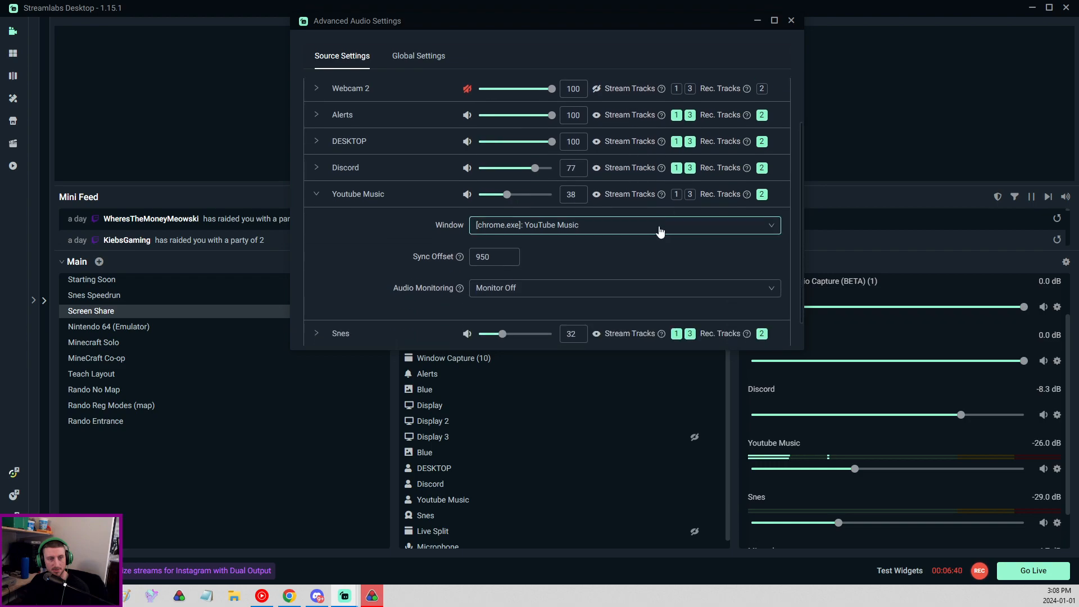
pyautogui.click(762, 195)
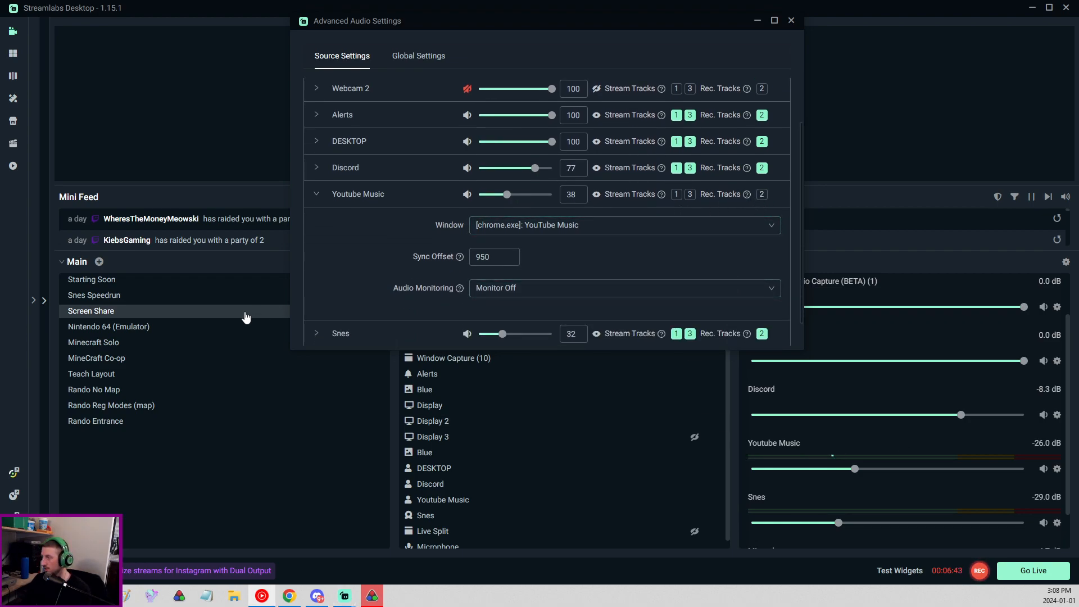
pyautogui.click(676, 196)
# - Turn on stream track 1 for the microphone, and turn off stream track 3 and recording track 2 for Snes
pyautogui.scroll(-1, 650, 305)
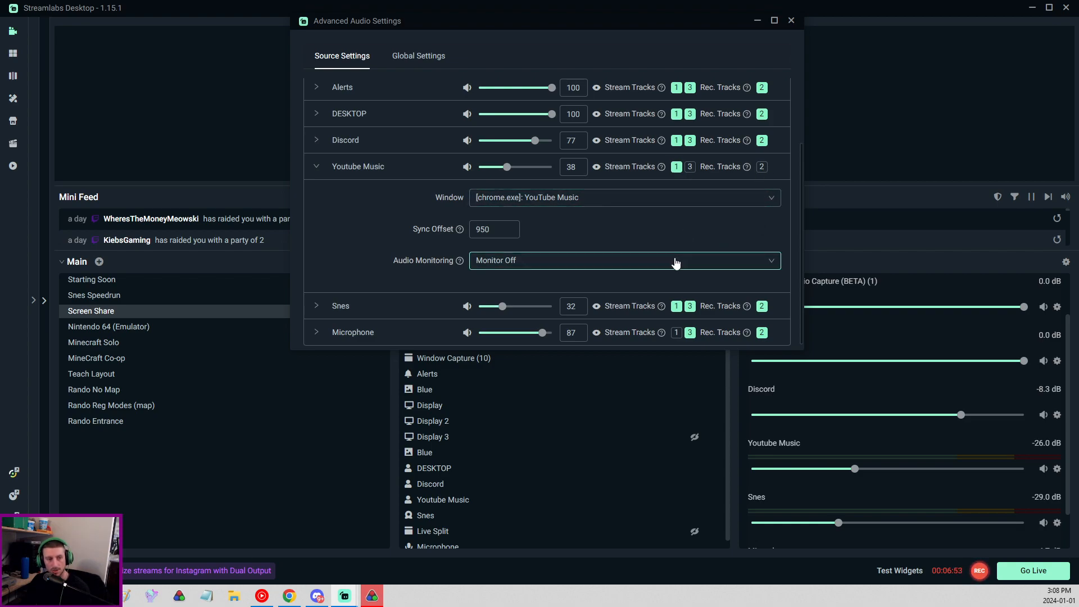
pyautogui.click(676, 332)
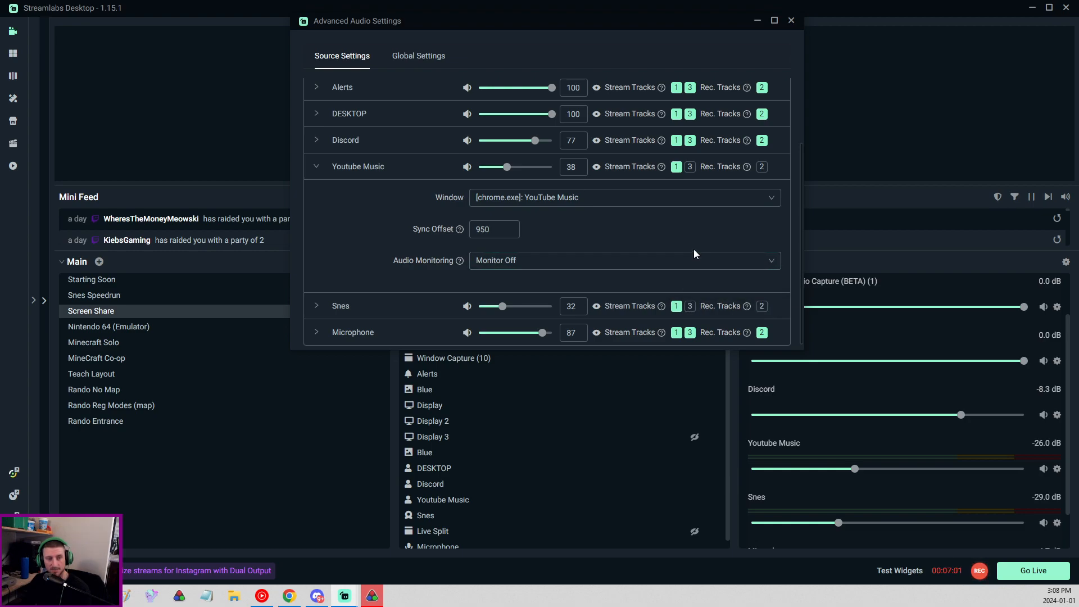
# - Turn off stream track 1 for the Alerts and Discord sources
pyautogui.scroll(1, 693, 250)
pyautogui.scroll(1, 695, 245)
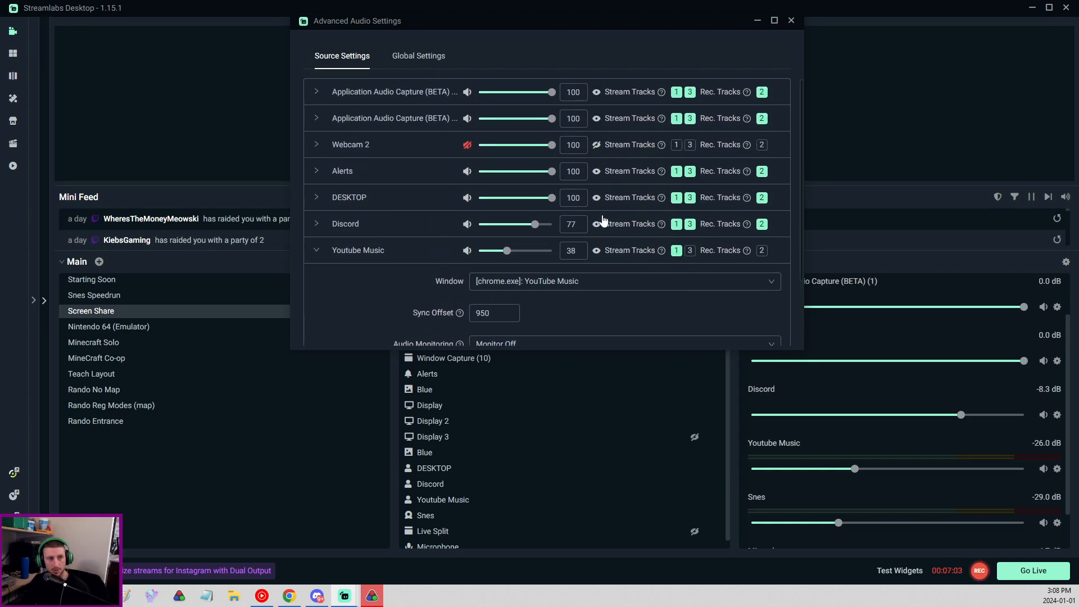
pyautogui.scroll(-1, 611, 198)
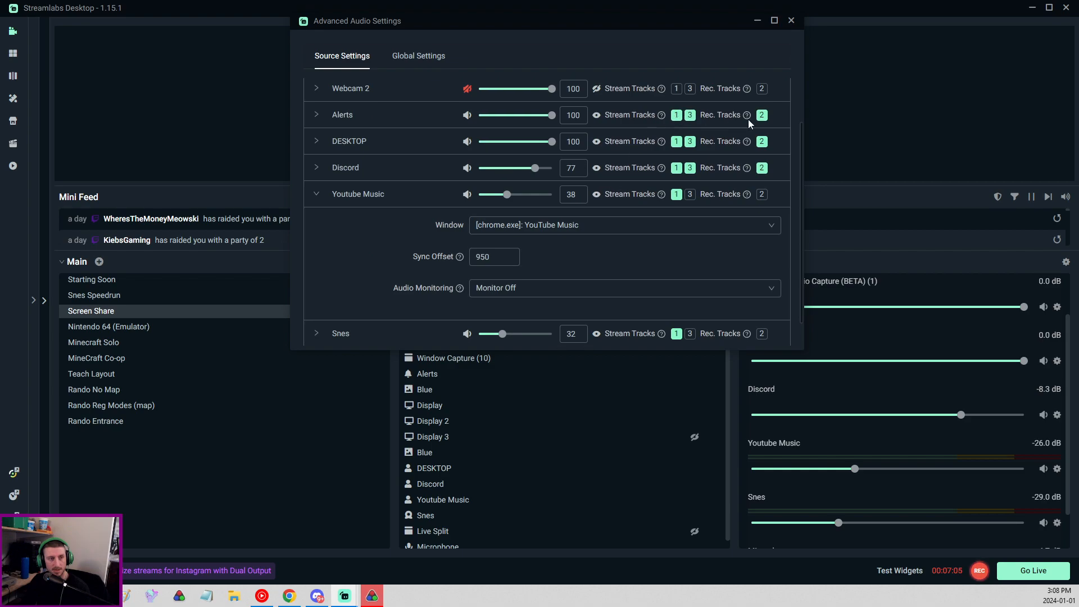
pyautogui.click(677, 115)
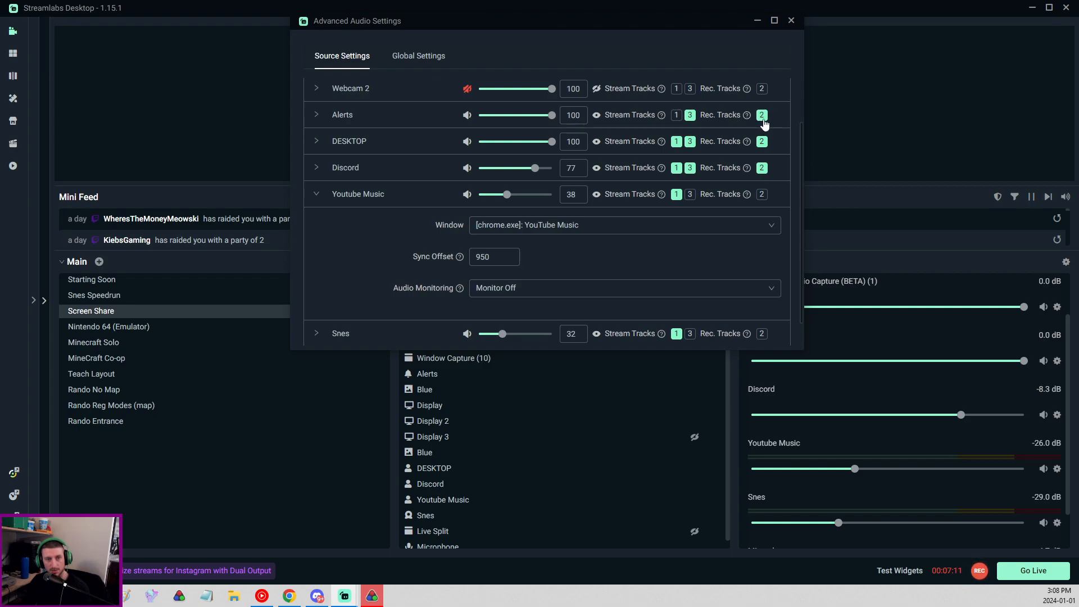
pyautogui.scroll(-1, 717, 236)
pyautogui.scroll(2, 718, 236)
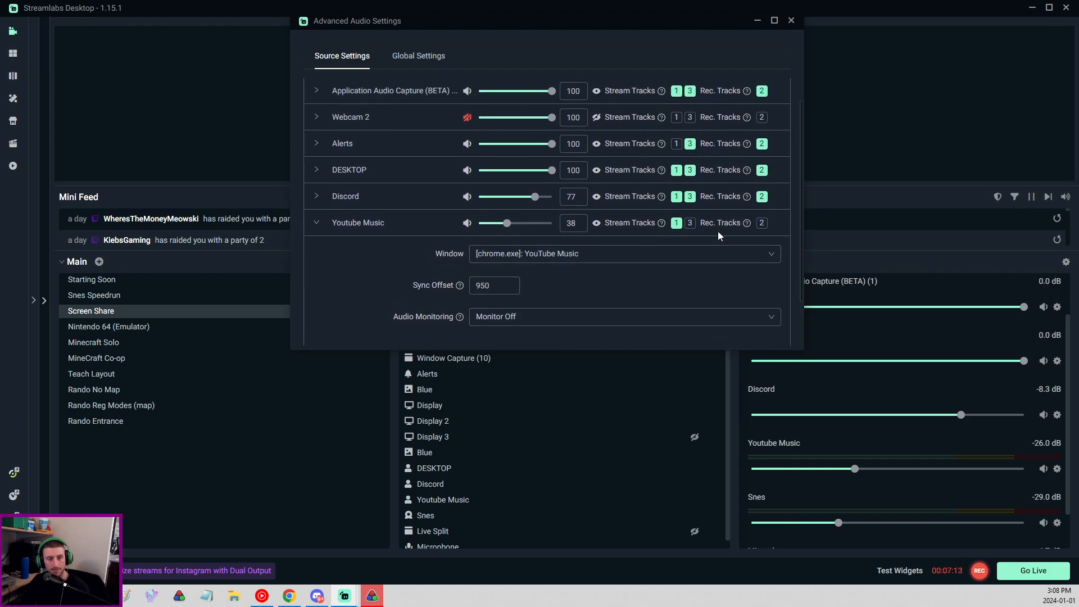
pyautogui.scroll(-2, 688, 183)
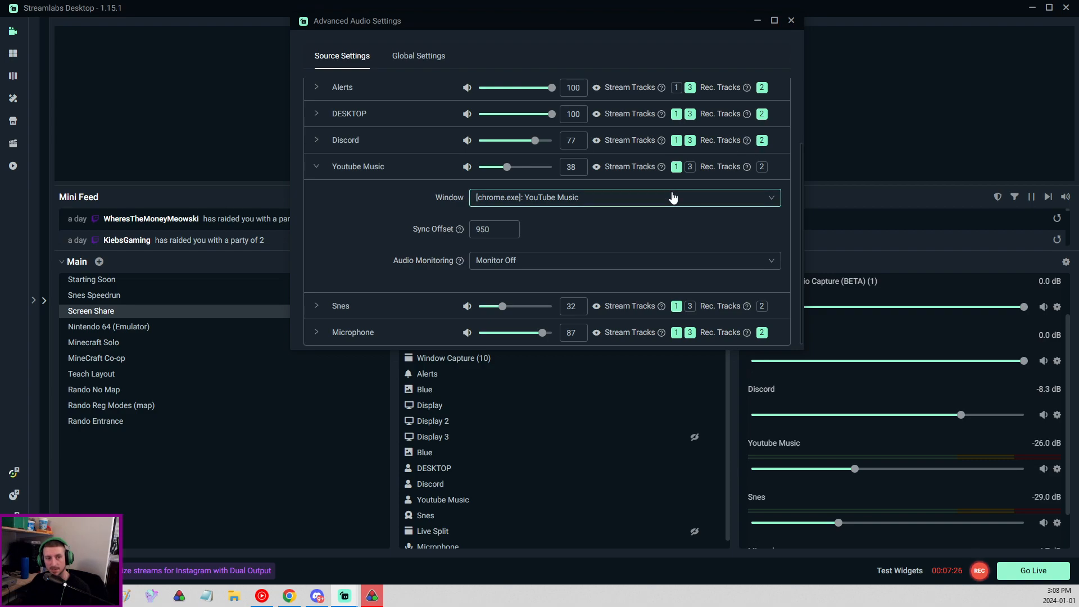
pyautogui.click(677, 142)
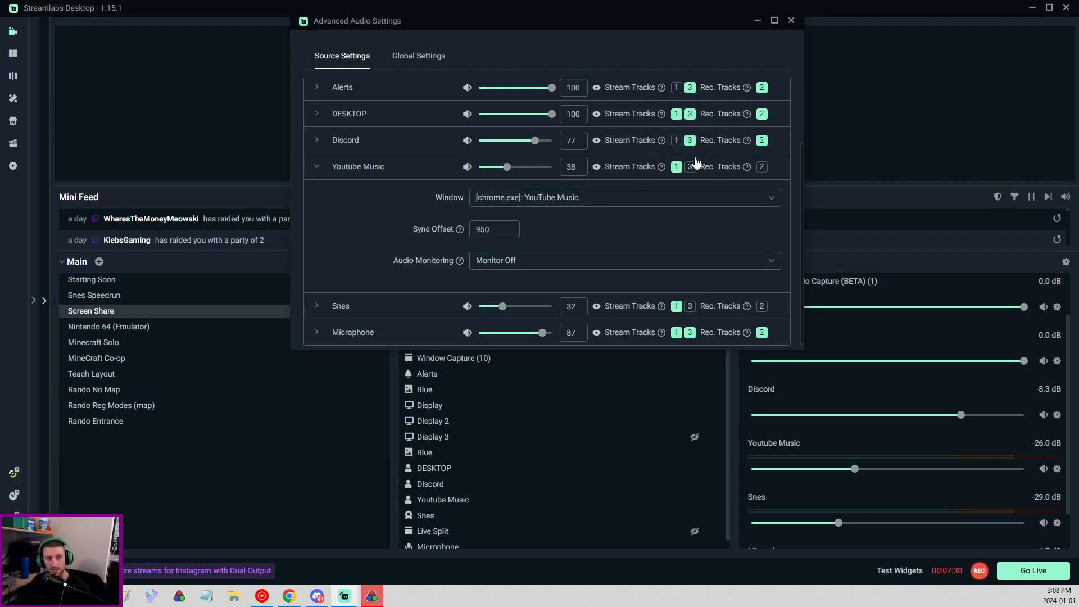
# - Route Snes to stream track 3 and recording track 2, and turn off stream track 1 for both Snes and the microphone
pyautogui.scroll(2, 691, 160)
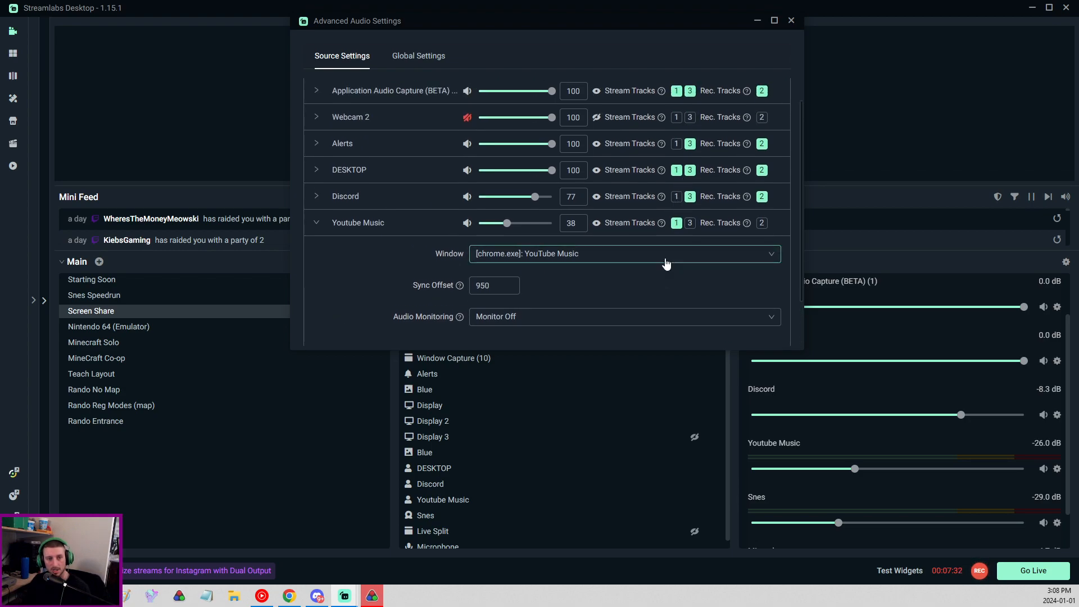
pyautogui.scroll(-2, 663, 237)
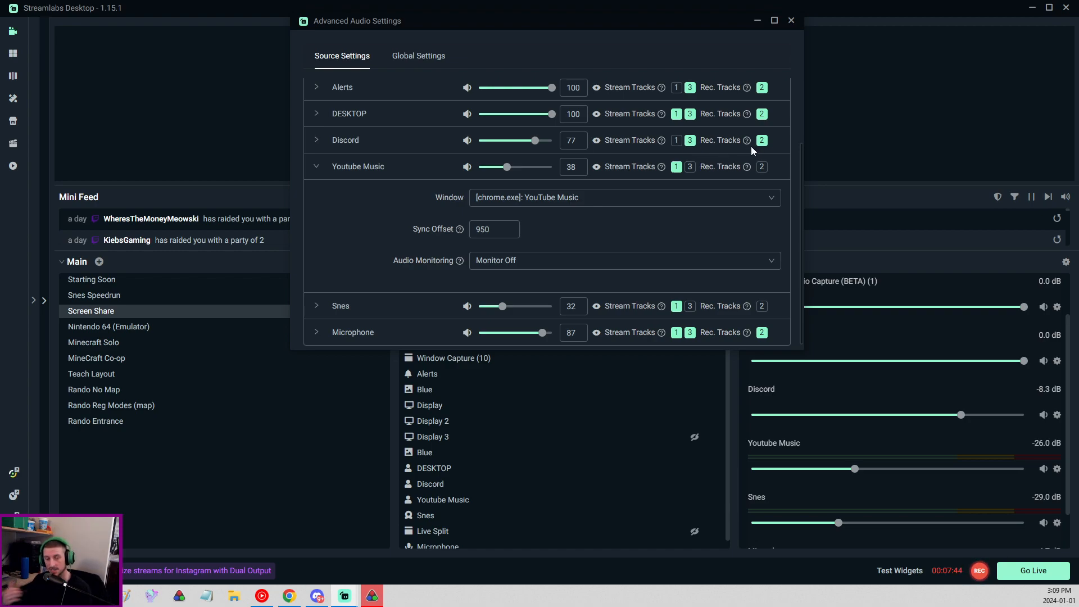
pyautogui.scroll(2, 619, 216)
pyautogui.scroll(-1, 567, 165)
pyautogui.scroll(-1, 567, 165)
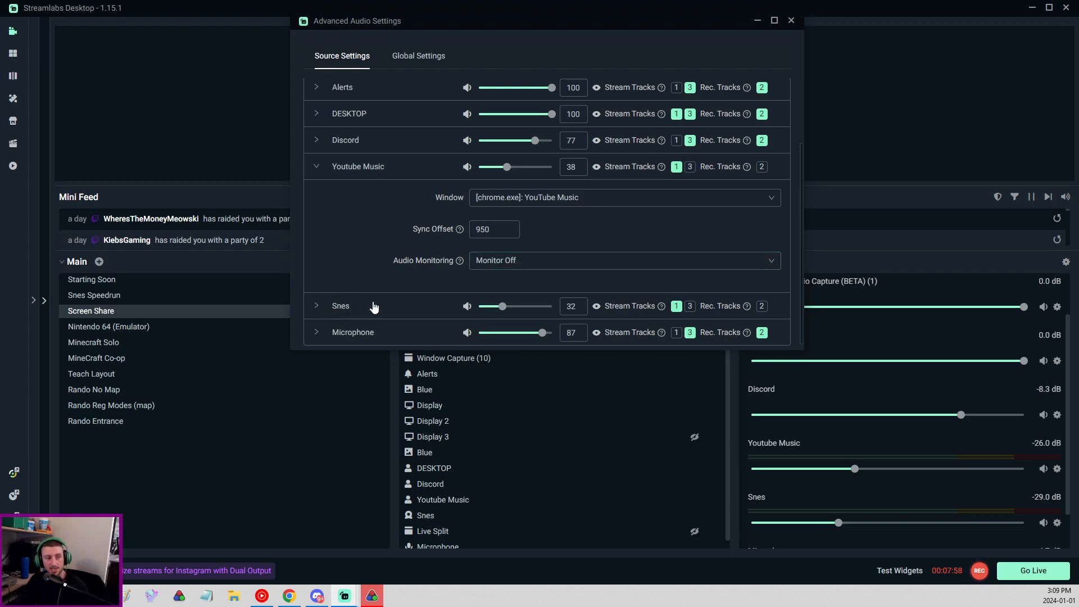
pyautogui.click(686, 309)
pyautogui.click(676, 306)
pyautogui.click(761, 306)
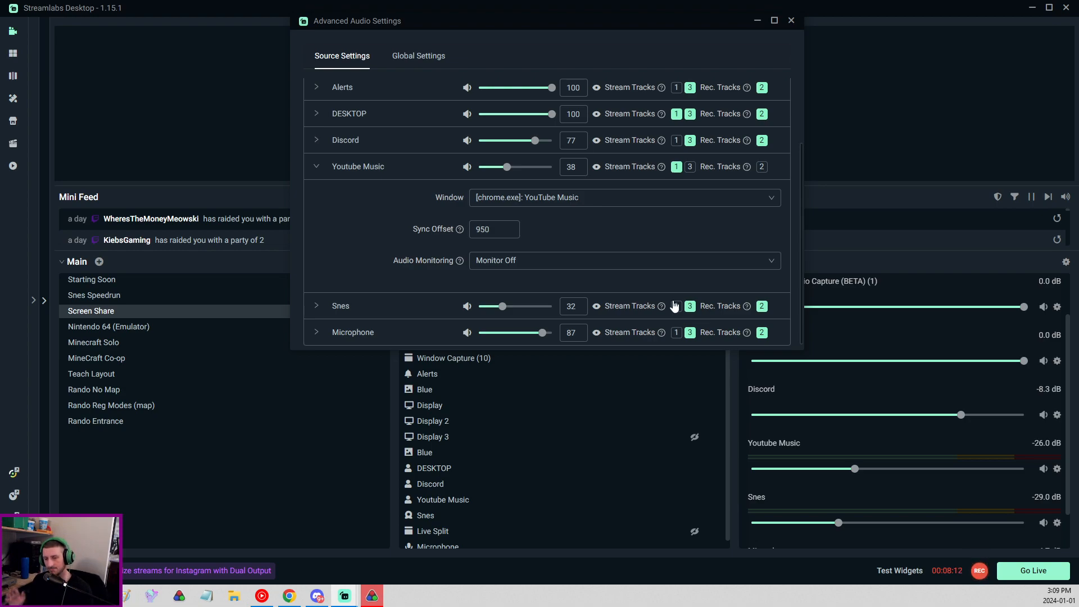
pyautogui.scroll(2, 696, 180)
pyautogui.scroll(-2, 695, 109)
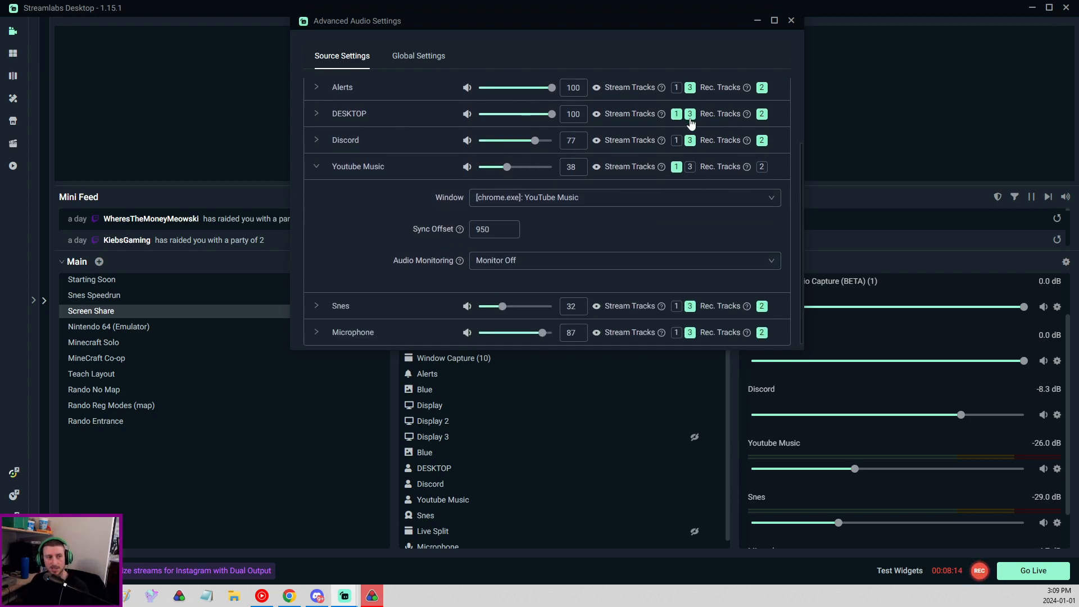
# - Enlarge the advanced audio settings window and turn off stream tracks 1 and 3 and recording track 2 for DESKTOP
pyautogui.moveTo(680, 350); pyautogui.dragTo(680, 458)
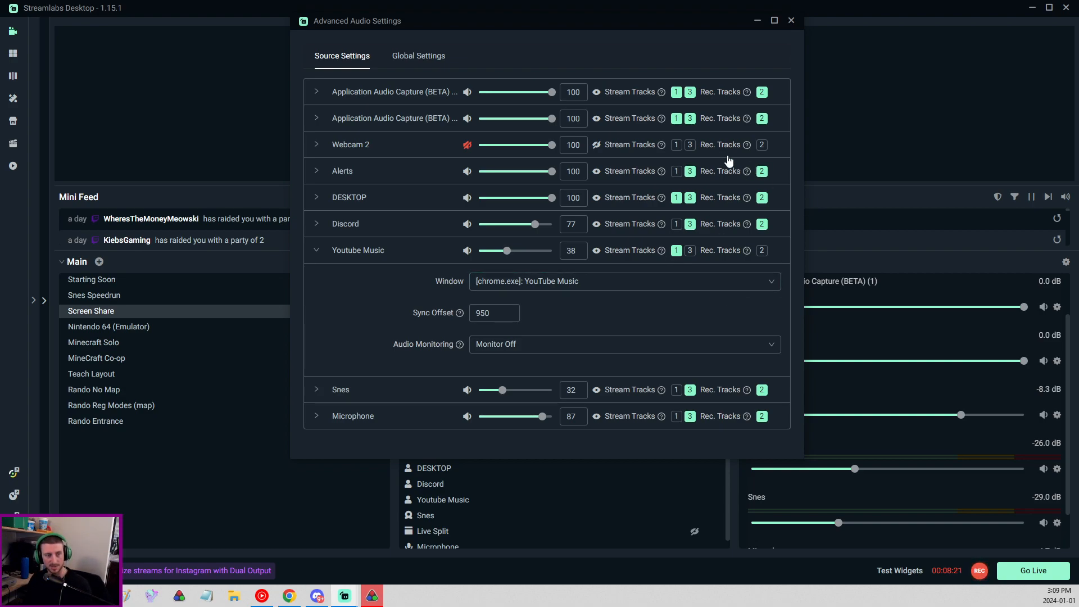
pyautogui.click(677, 198)
pyautogui.click(690, 198)
pyautogui.click(761, 198)
# - Turn off stream tracks 1 and 3 and recording track 2 for both Application Audio Capture sources, and collapse the Youtube Music details
pyautogui.click(677, 118)
pyautogui.click(689, 118)
pyautogui.click(676, 92)
pyautogui.click(689, 91)
pyautogui.click(761, 92)
pyautogui.click(762, 118)
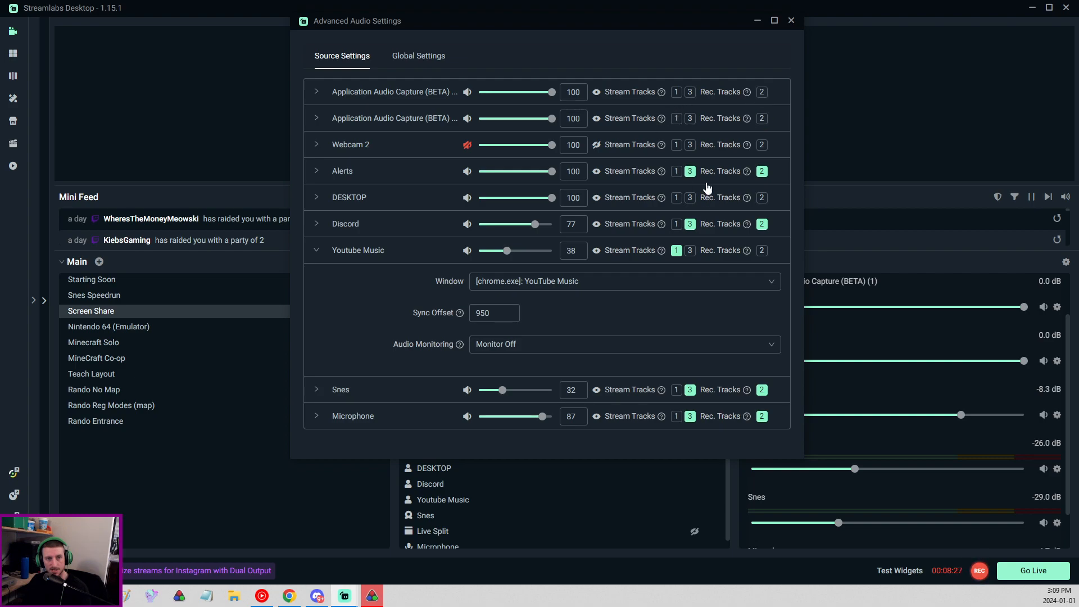
pyautogui.click(323, 252)
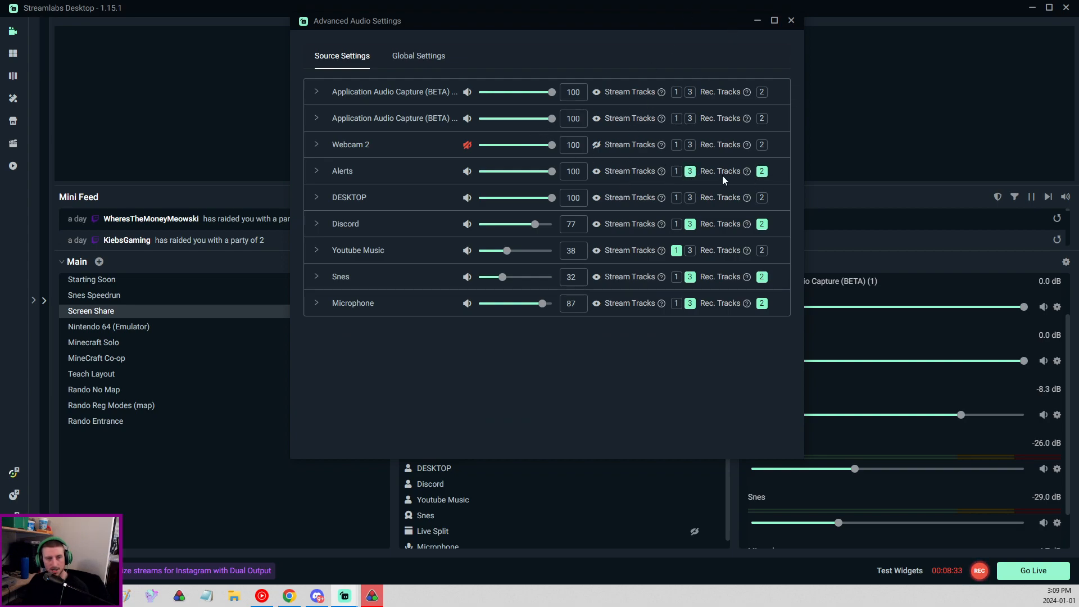
# - Turn on stream track 1 for Alerts, Discord and Microphone, and close the advanced audio settings
pyautogui.click(677, 171)
pyautogui.click(676, 224)
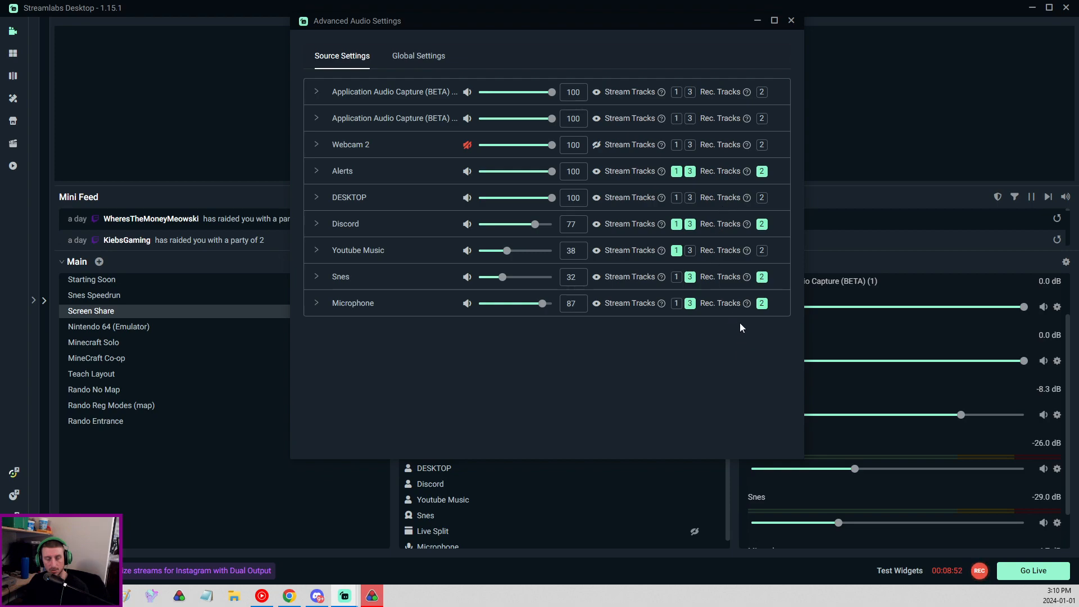
pyautogui.click(677, 304)
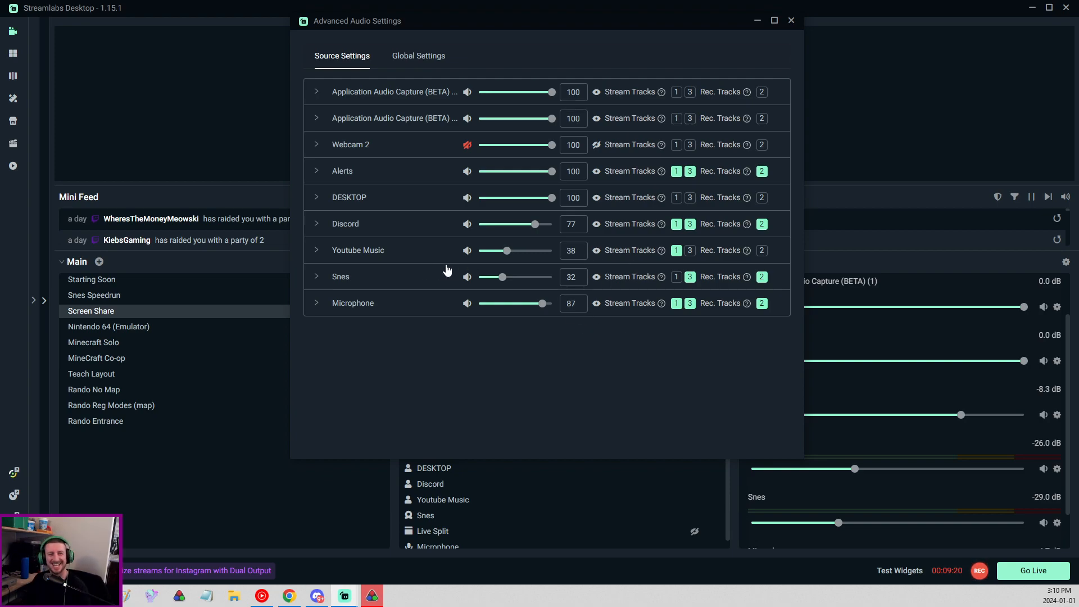
pyautogui.click(791, 21)
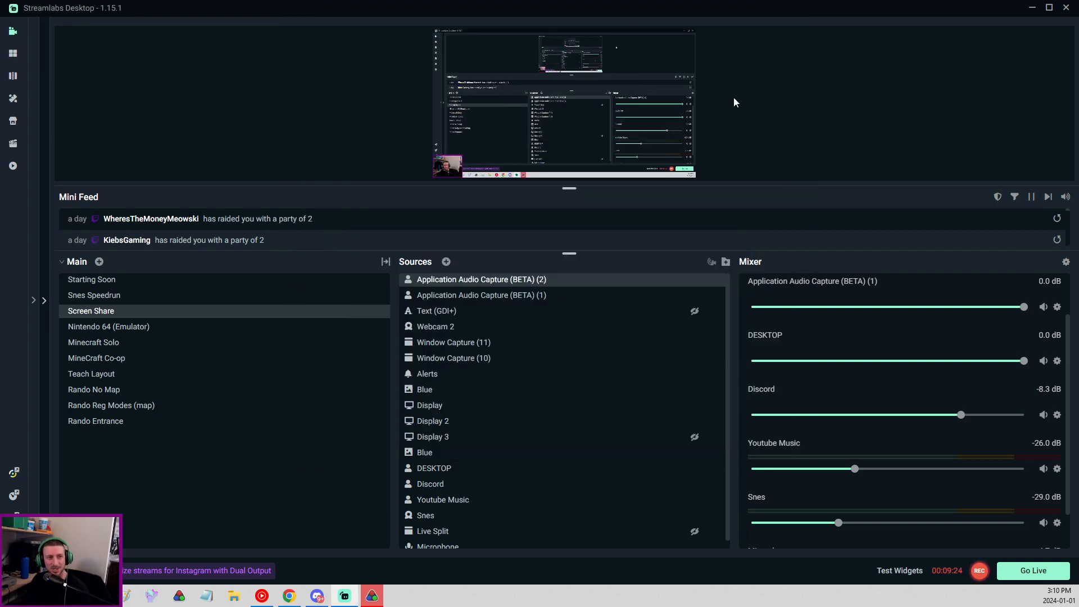
pyautogui.scroll(-1, 722, 467)
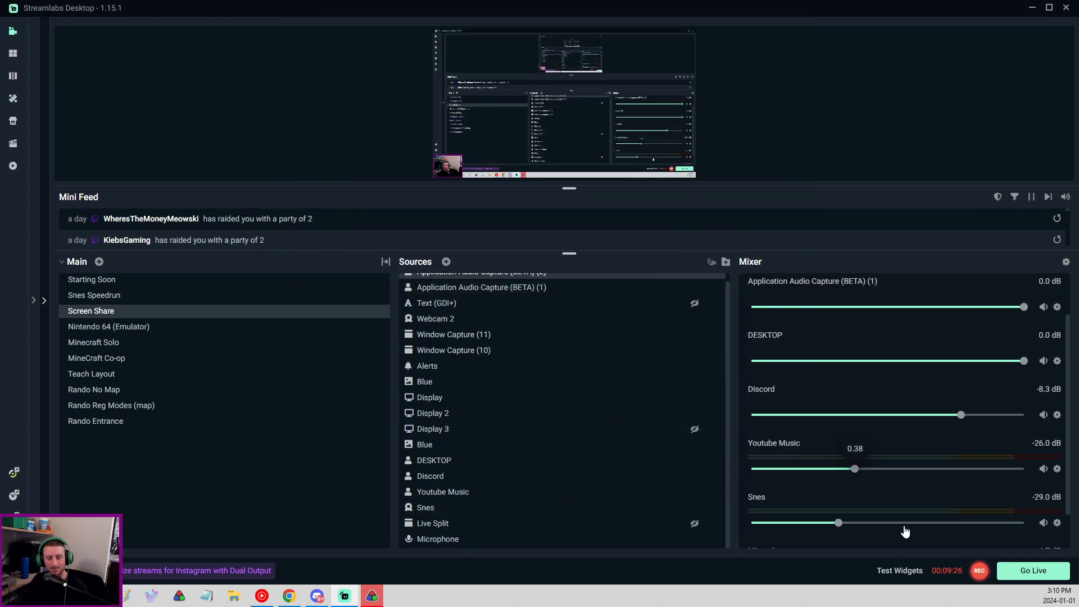